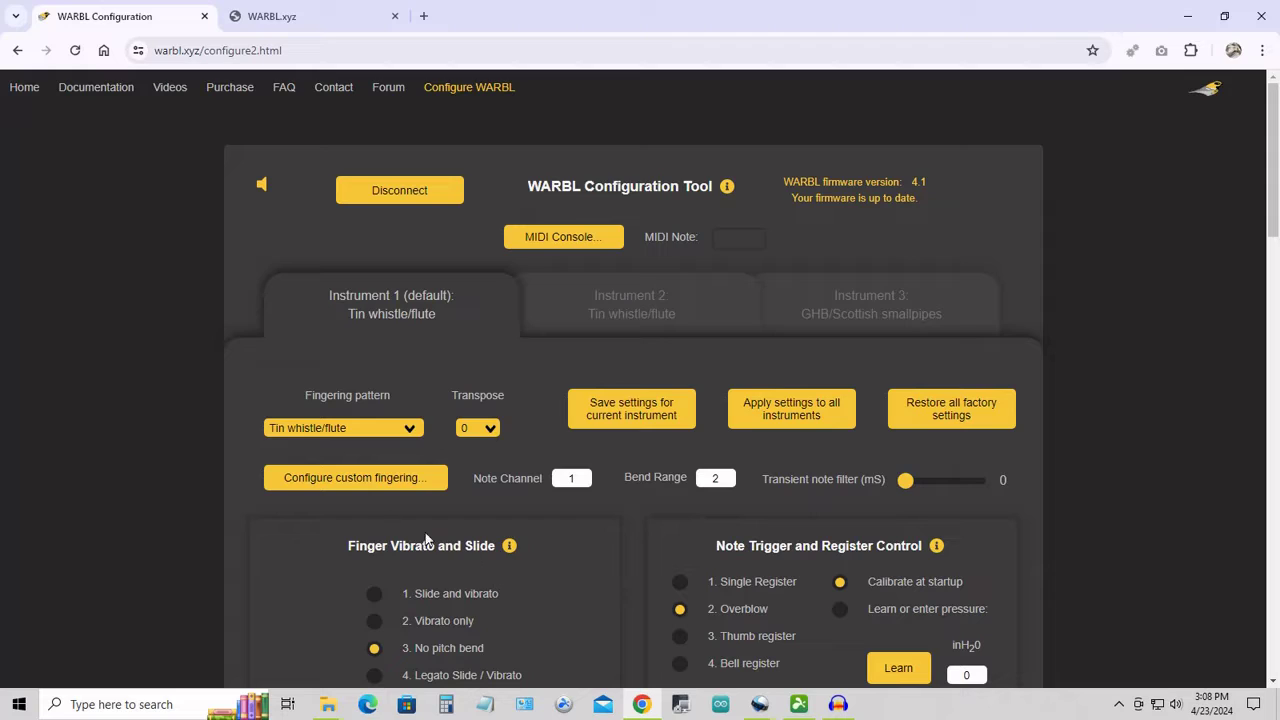
# - Open Instrument 1's 'Configure custom fingering...' panel with its empty chart paste area
pyautogui.click(352, 482)
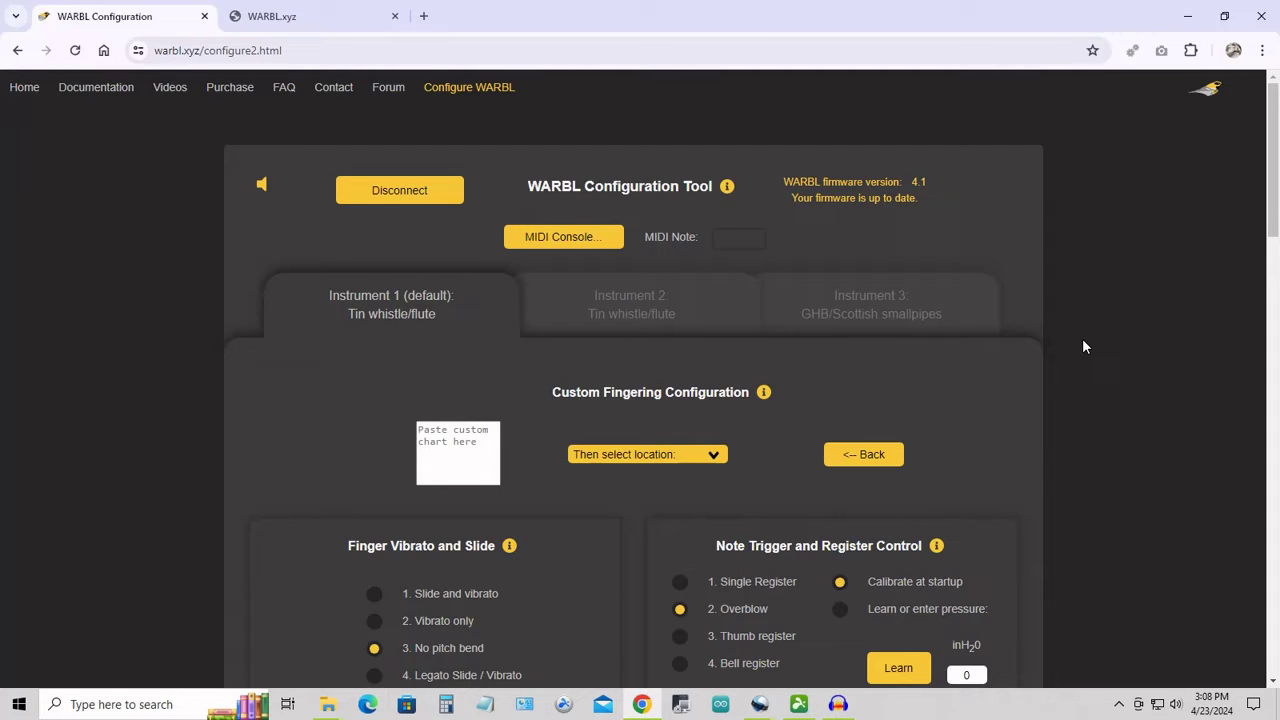
# - Switch to the WARBL2 Documentation page and scroll to the WARBL2 Custom Chart link
pyautogui.click(333, 26)
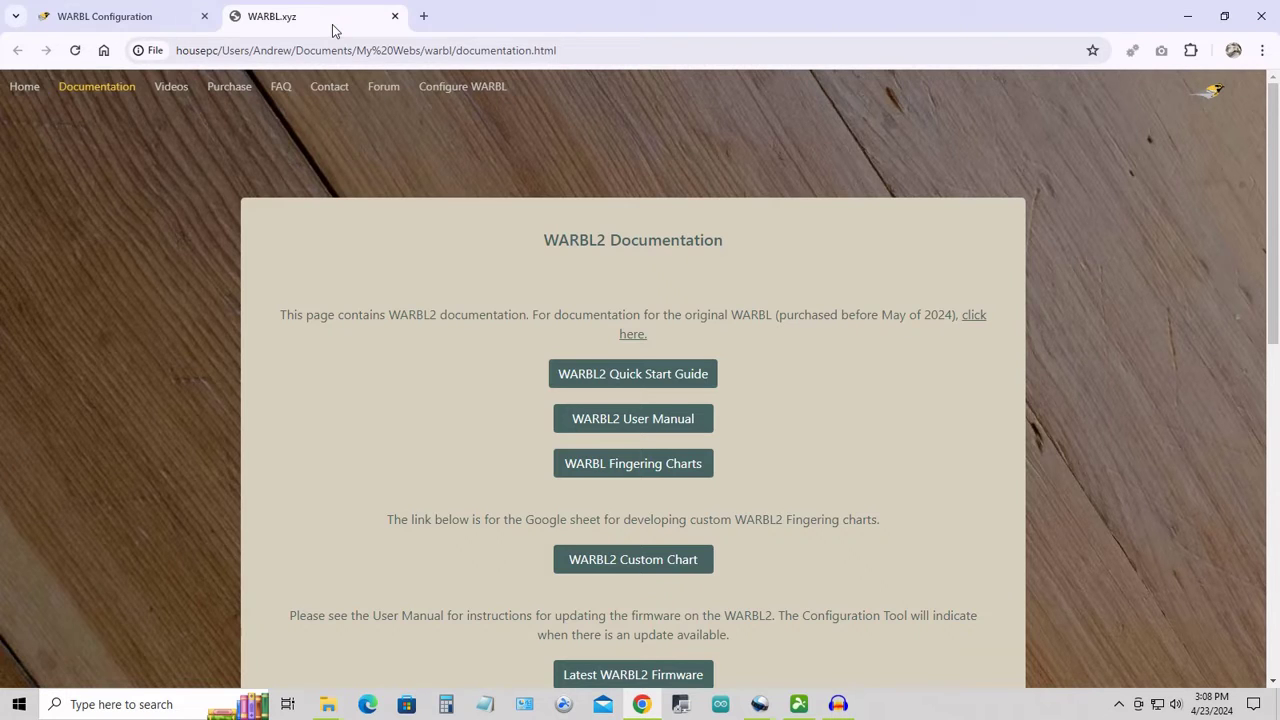
pyautogui.scroll(-1, 485, 343)
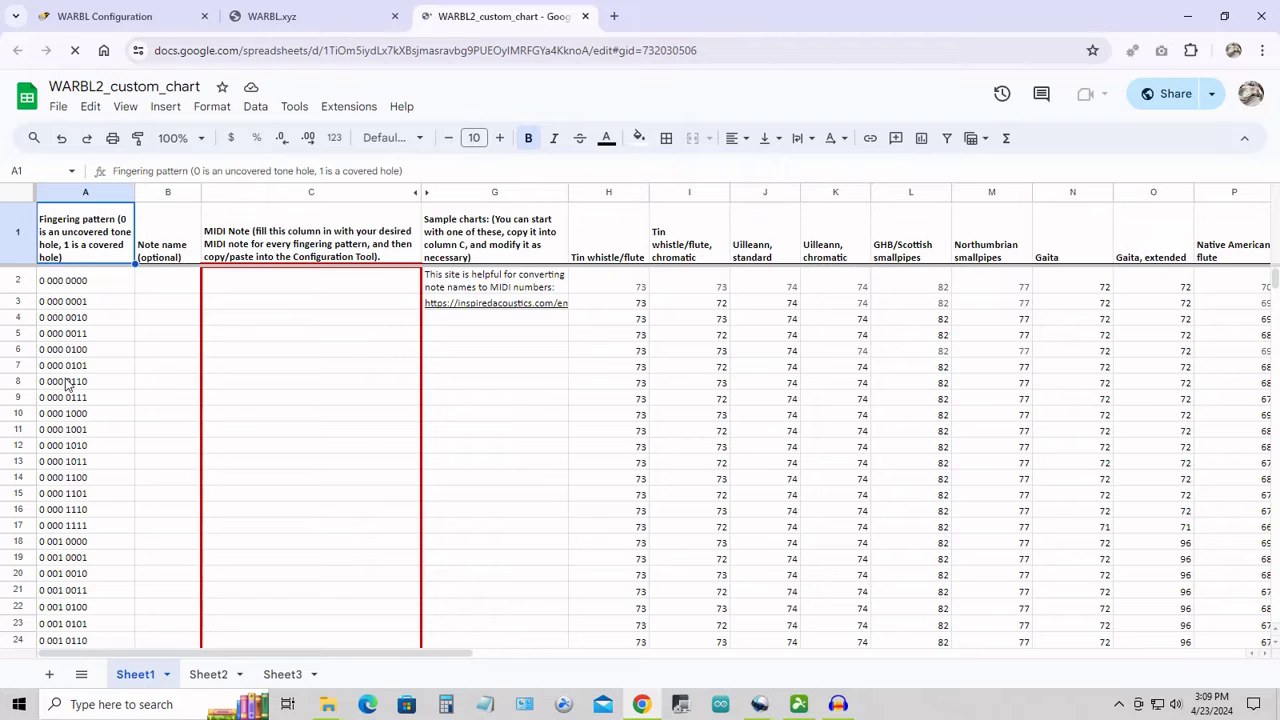
# - Scroll through column A's fingering patterns in the WARBL2_custom_chart spreadsheet
pyautogui.scroll(-6, 67, 385)
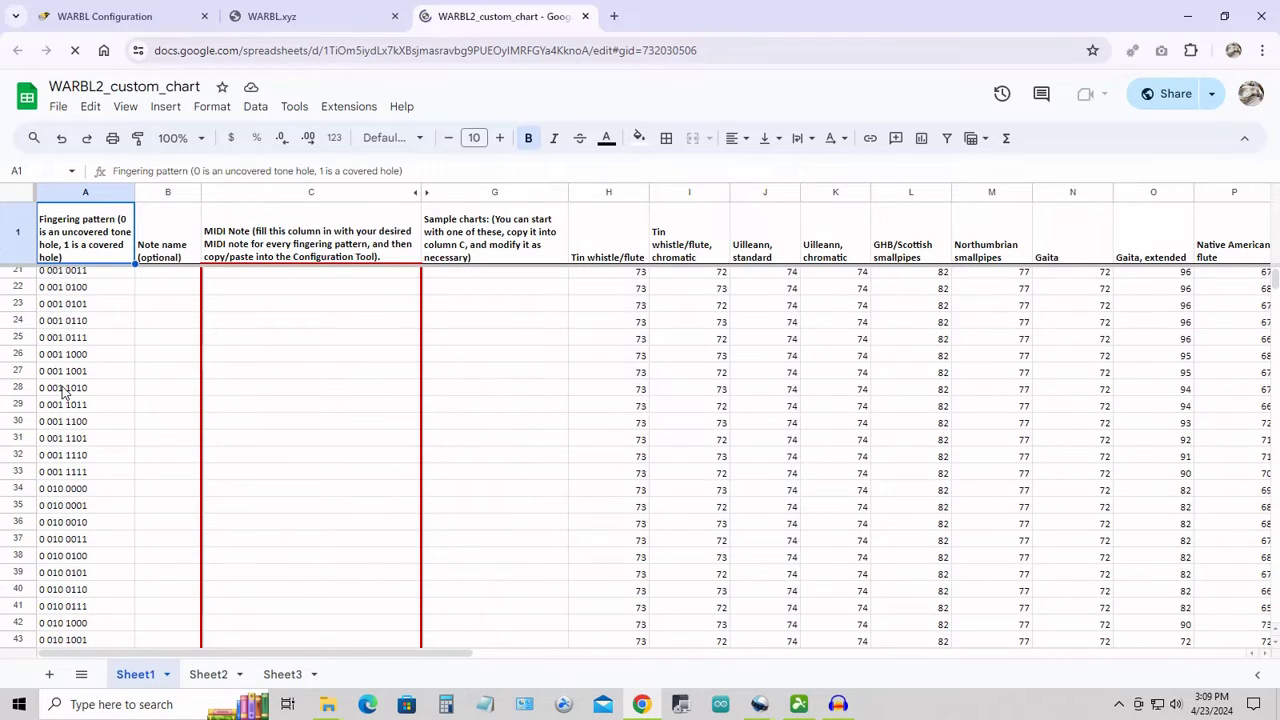
pyautogui.scroll(6, 62, 390)
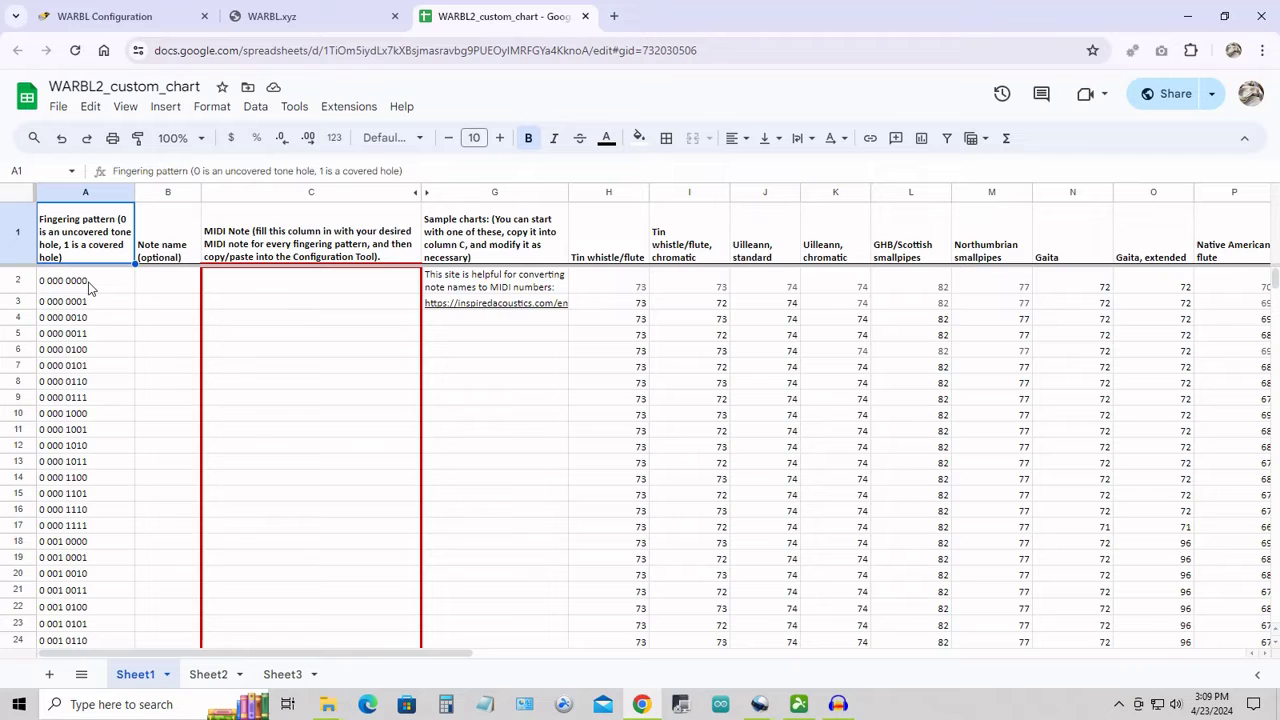
pyautogui.scroll(-10, 100, 407)
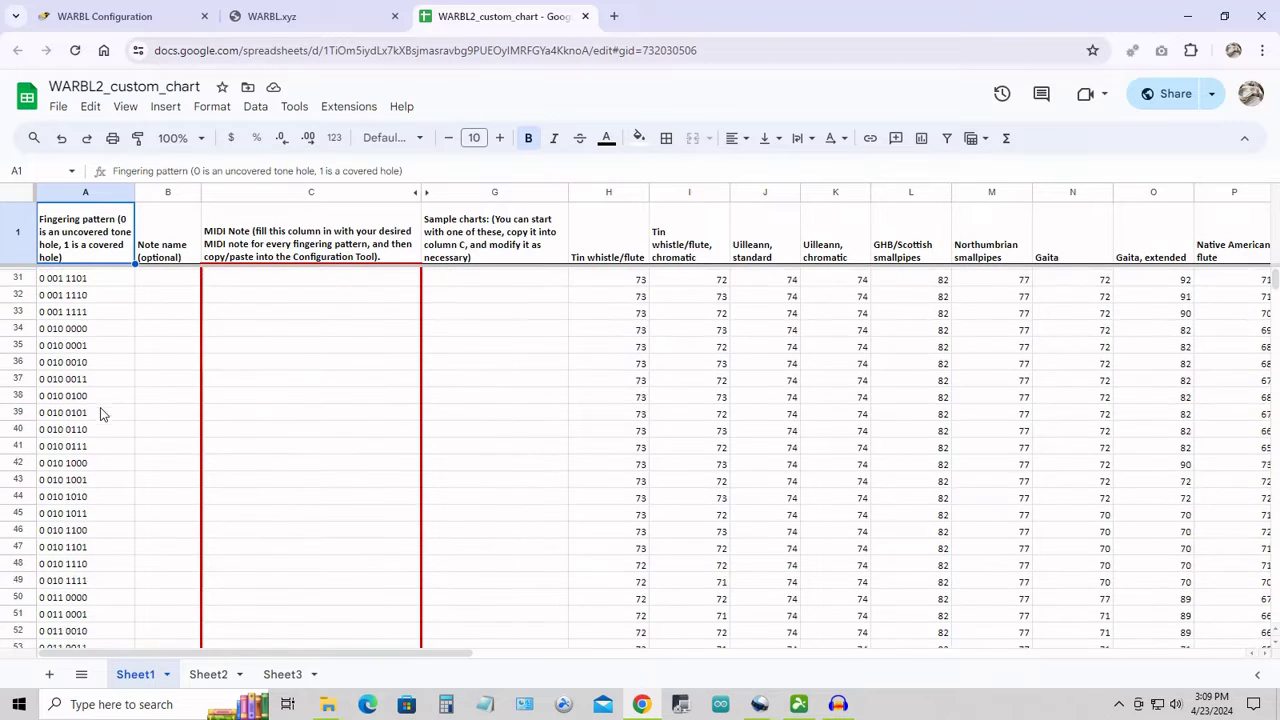
pyautogui.scroll(10, 100, 407)
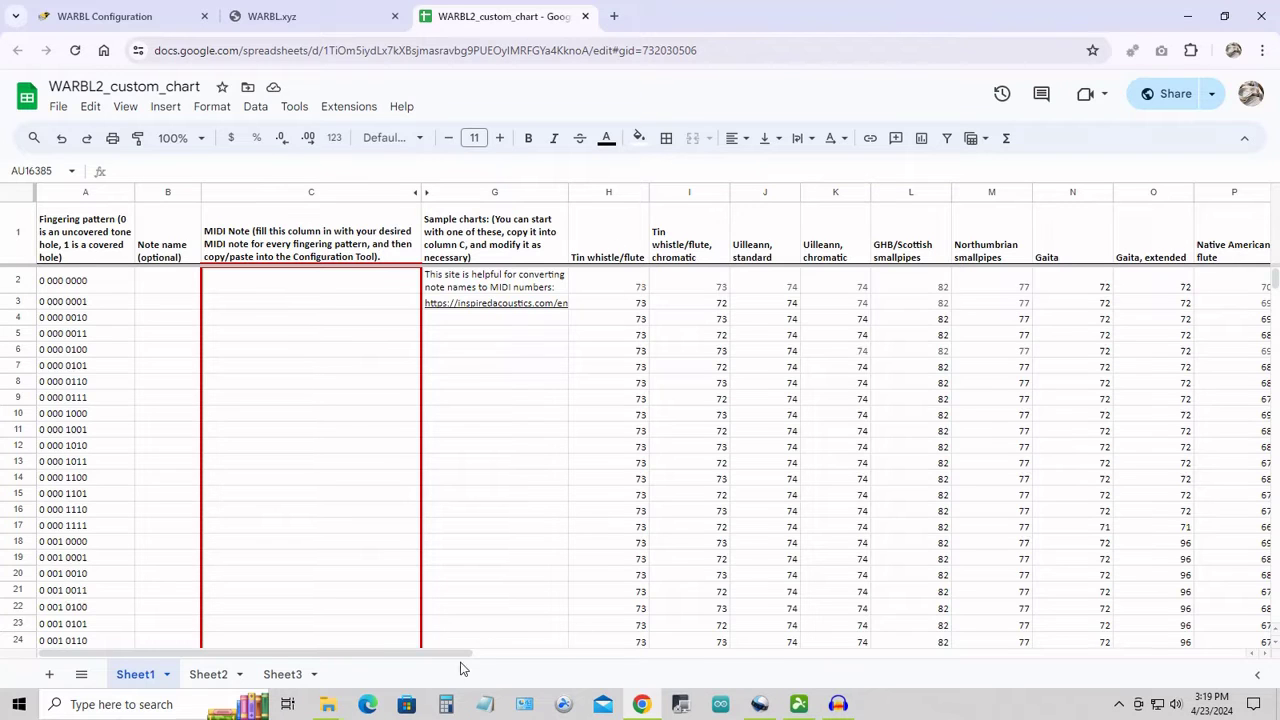
# - Review the sample charts, then scroll down to the final pattern 1 111 1111 at row 257
pyautogui.moveTo(454, 656); pyautogui.dragTo(405, 632)
pyautogui.scroll(-14, 862, 410)
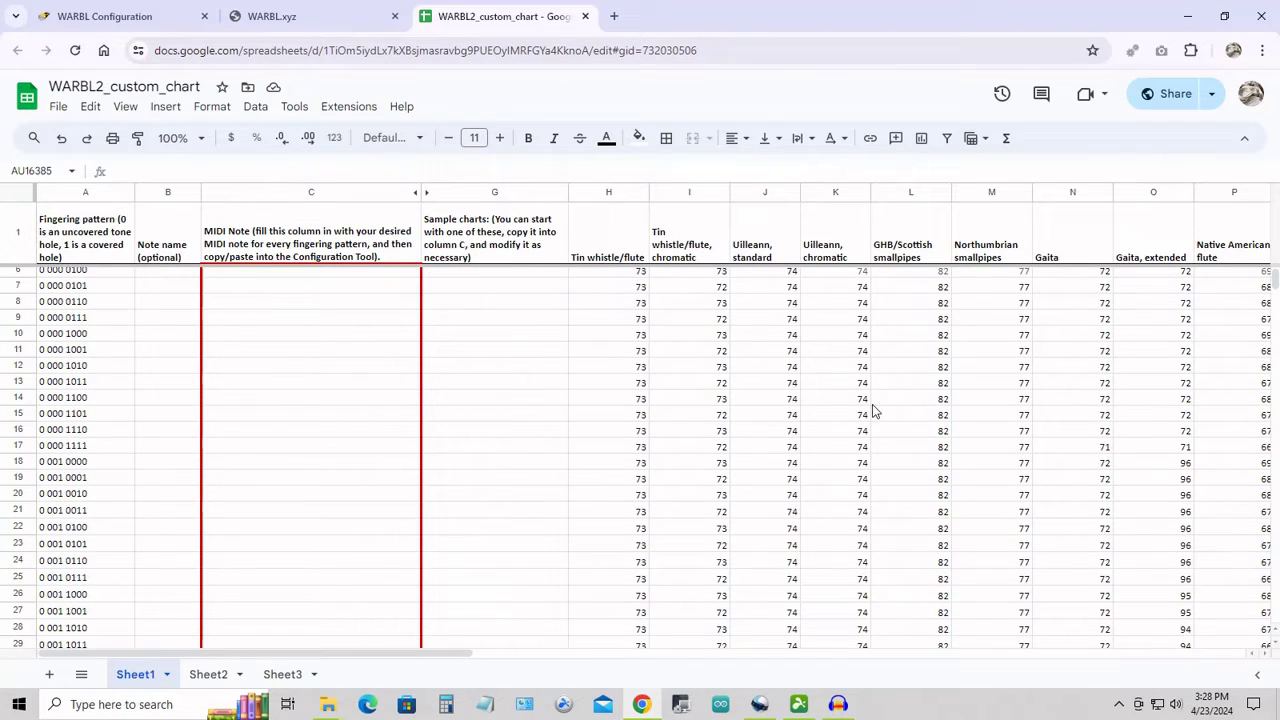
pyautogui.scroll(-12, 880, 411)
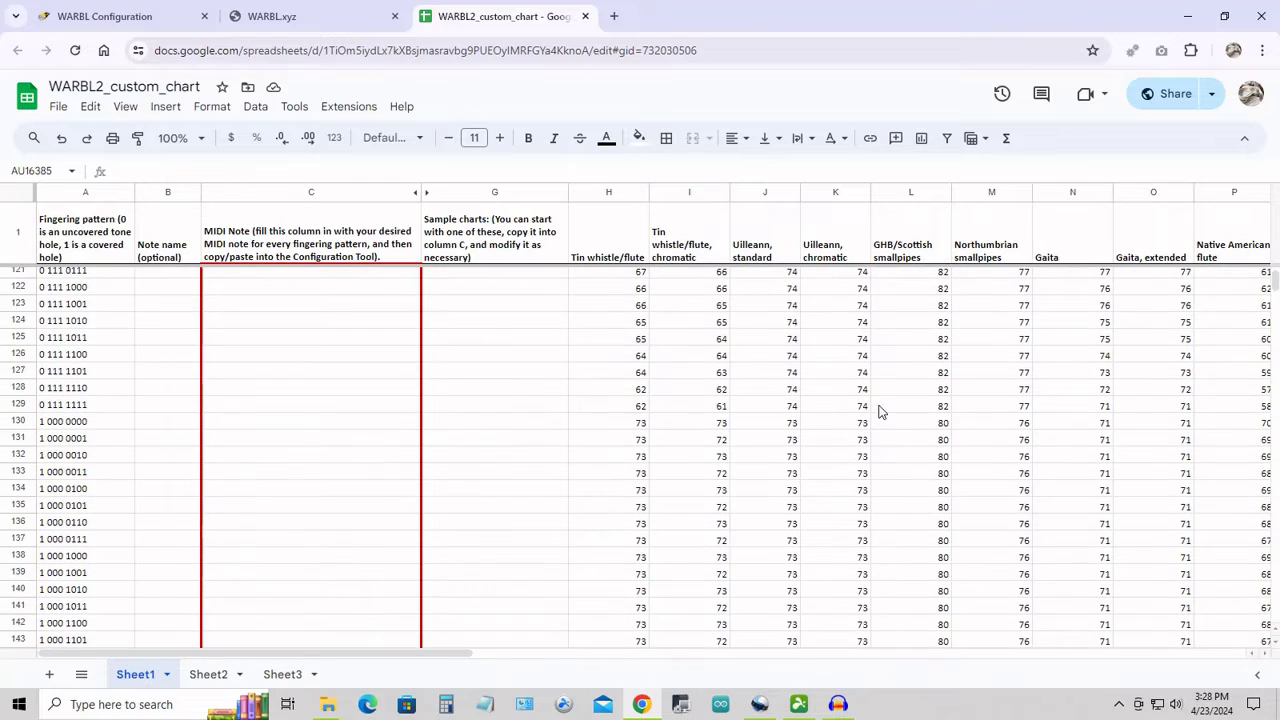
pyautogui.scroll(-9, 880, 411)
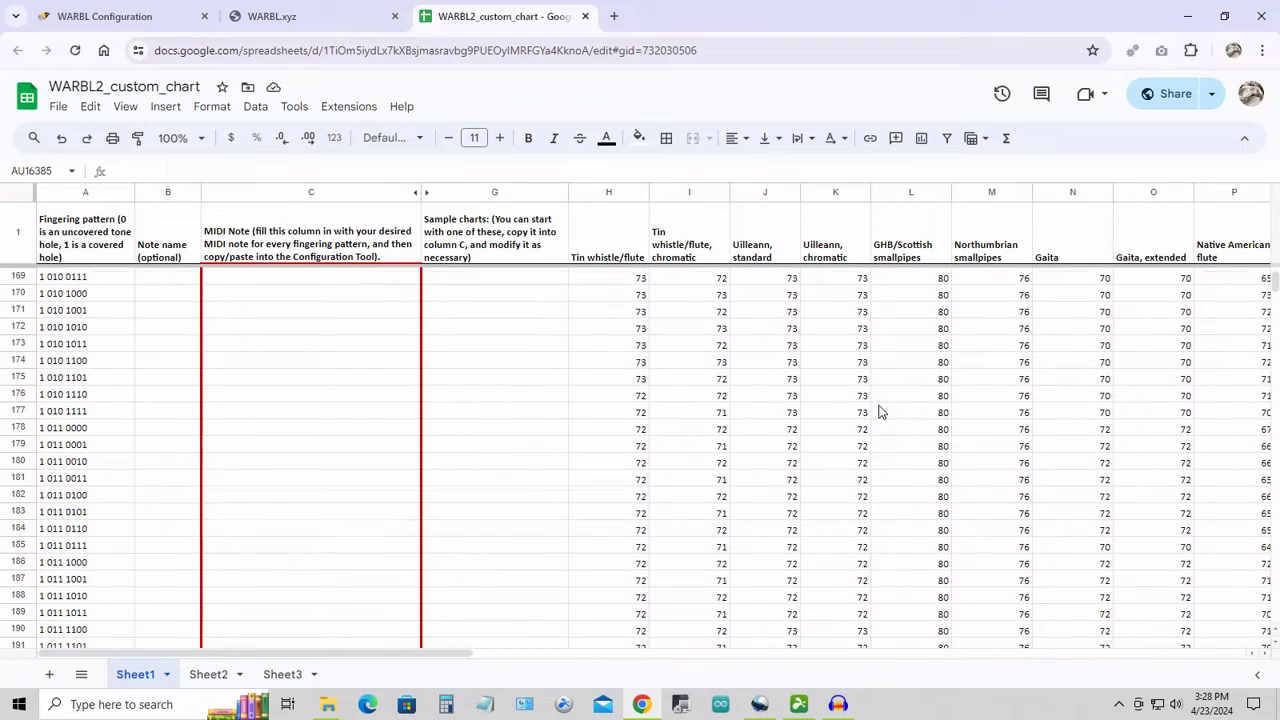
pyautogui.scroll(-5, 880, 411)
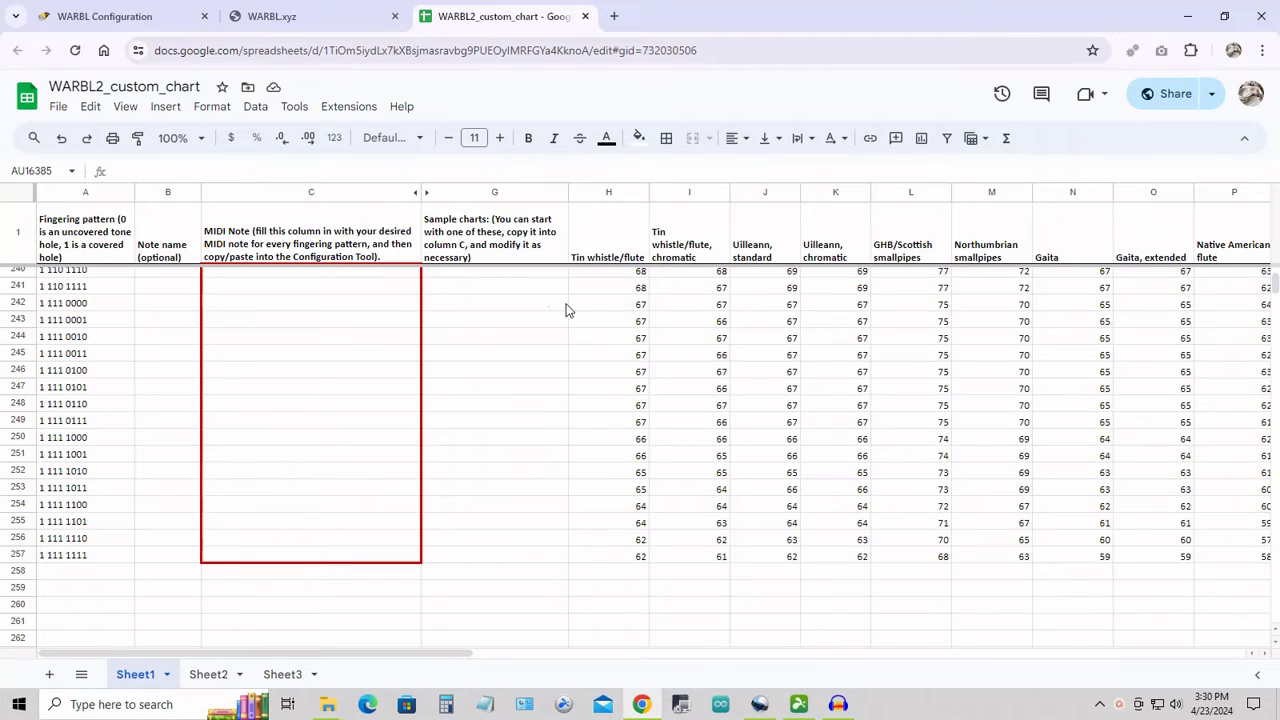
# - Enter MIDI note 67 in C242 and 66 in C250
pyautogui.click(368, 304)
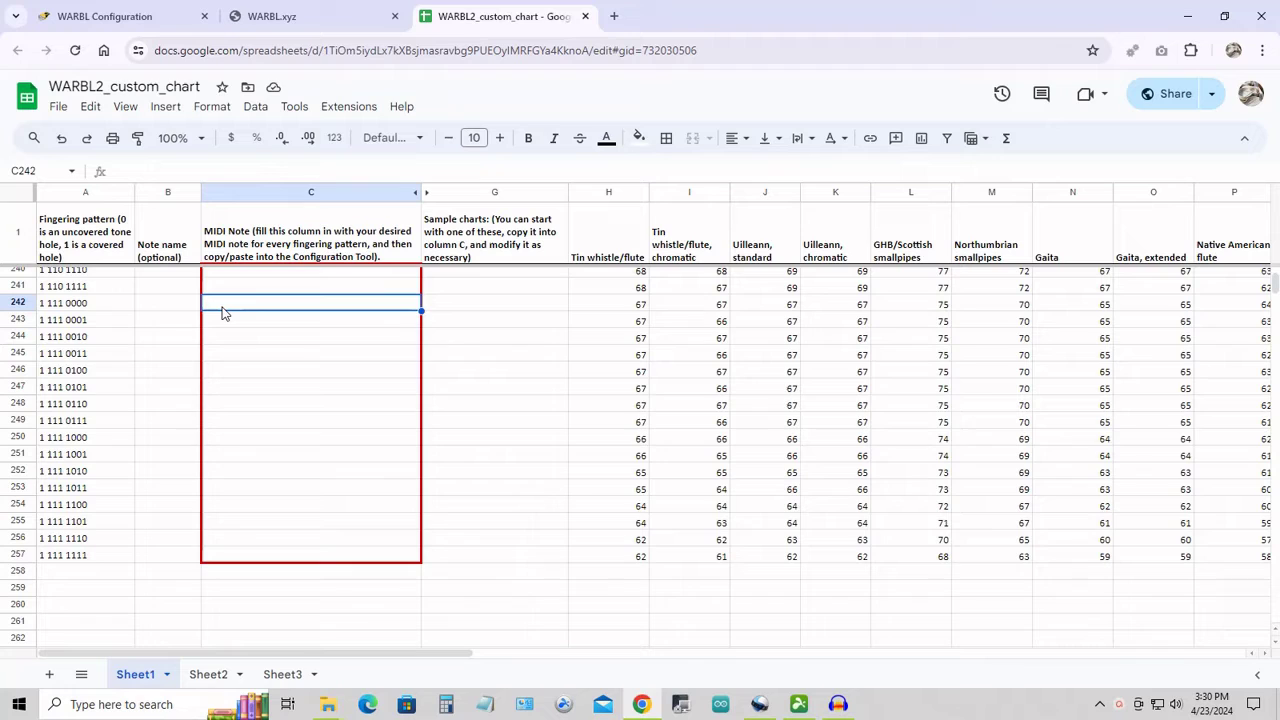
pyautogui.write('67')
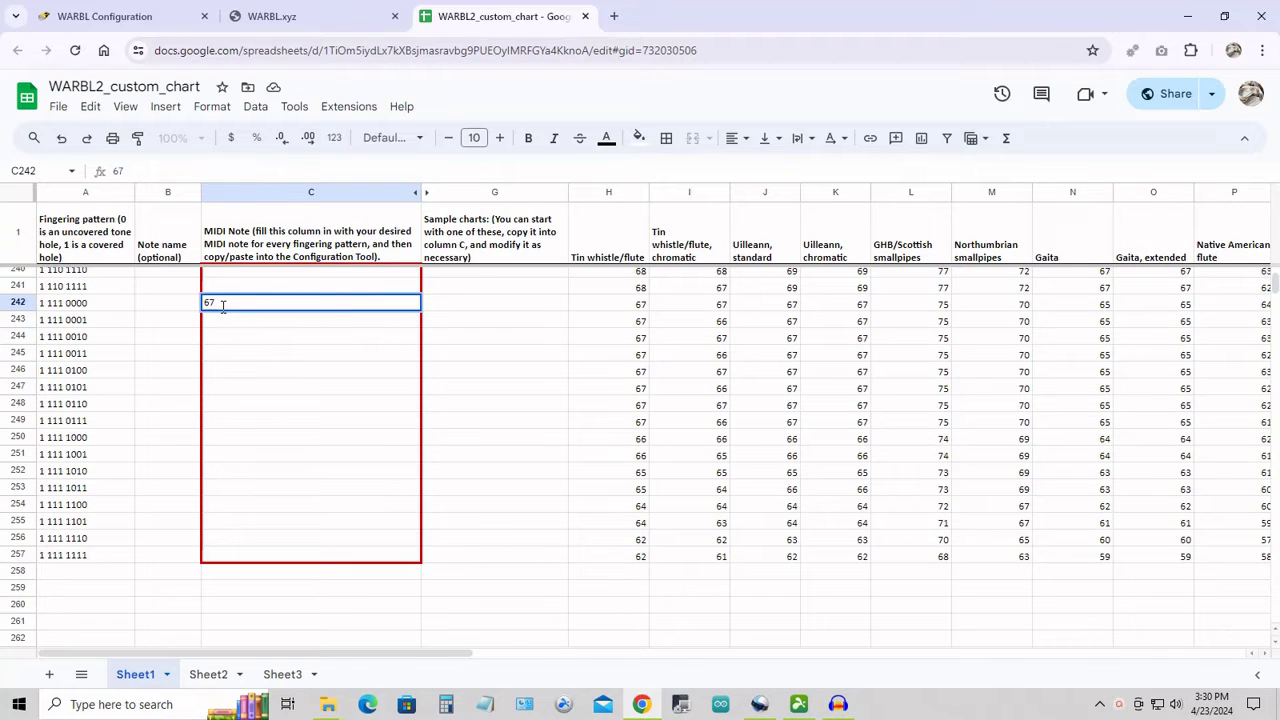
pyautogui.click(258, 360)
pyautogui.click(343, 445)
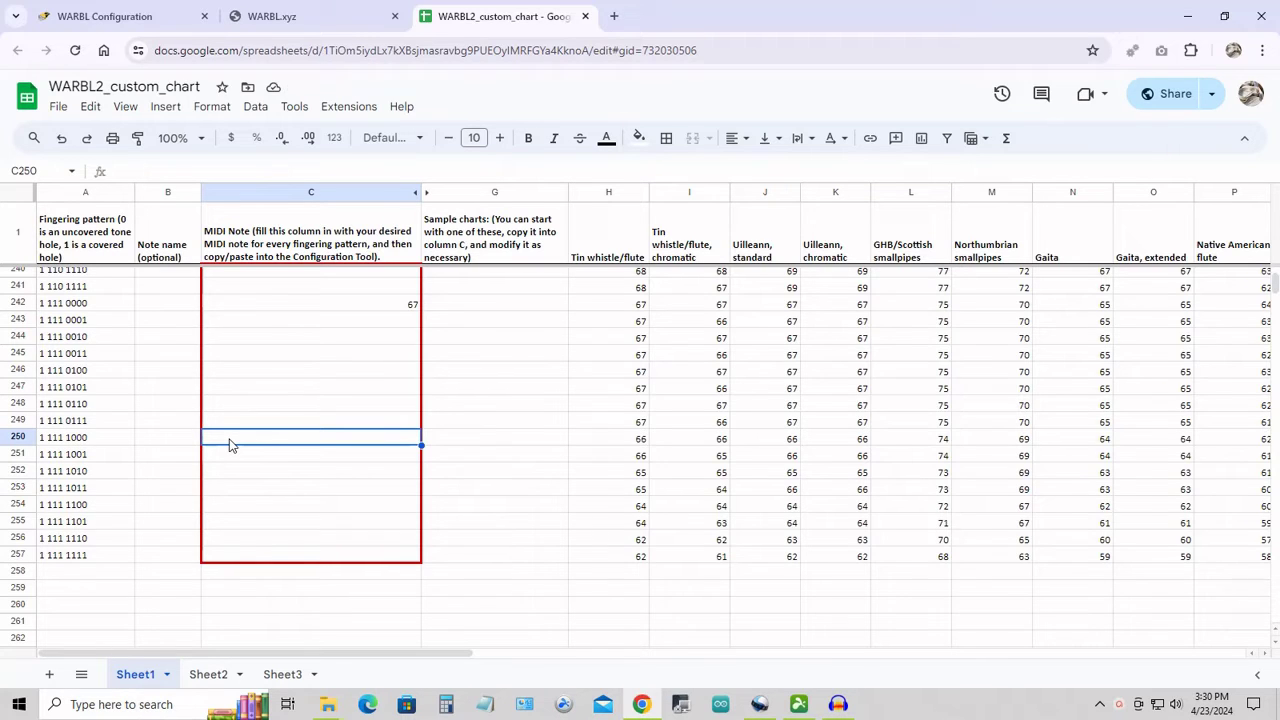
pyautogui.write('66')
pyautogui.press('Return')
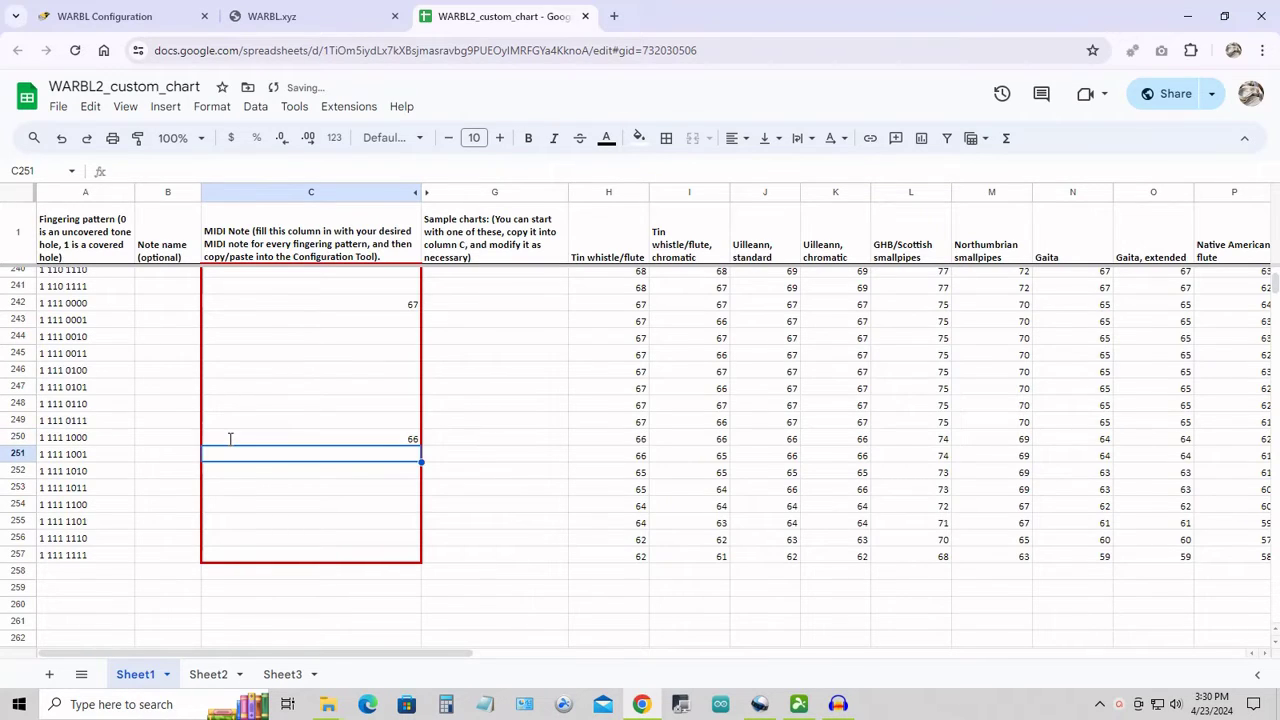
# - Enter 67 in C243 and 66 in C251, filling 67 down through C249
pyautogui.click(406, 305)
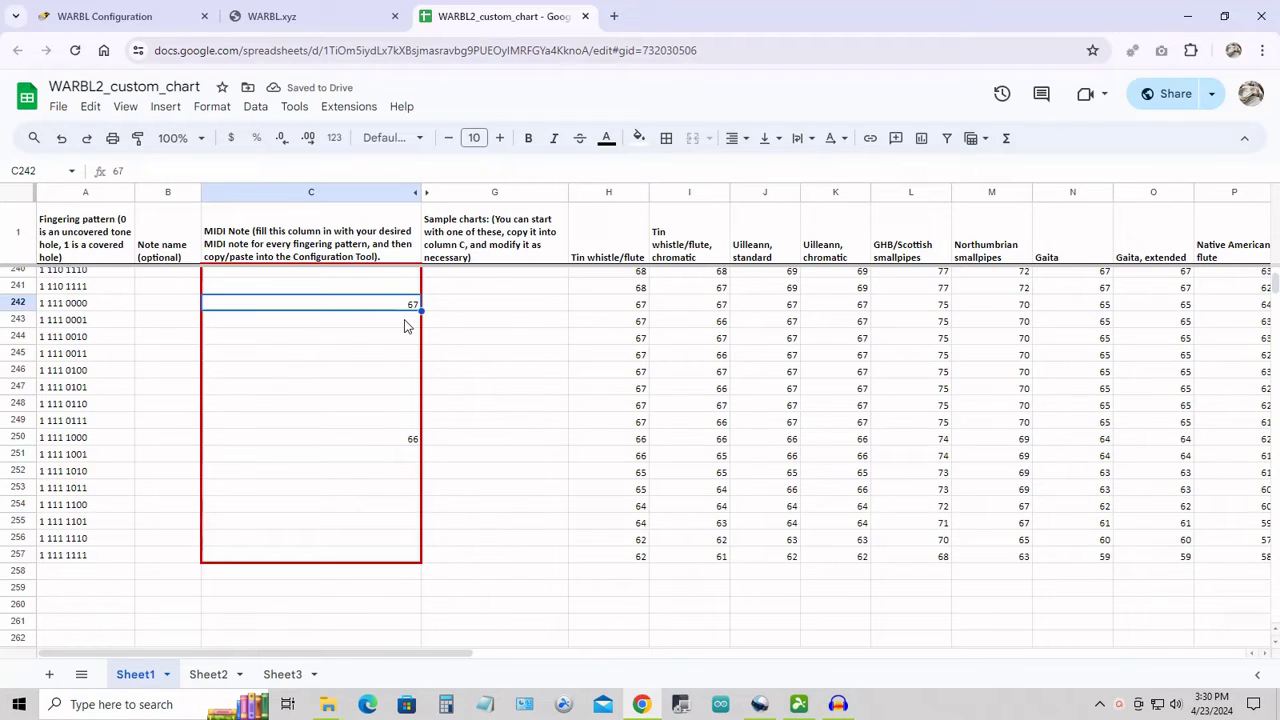
pyautogui.click(407, 322)
pyautogui.write('67')
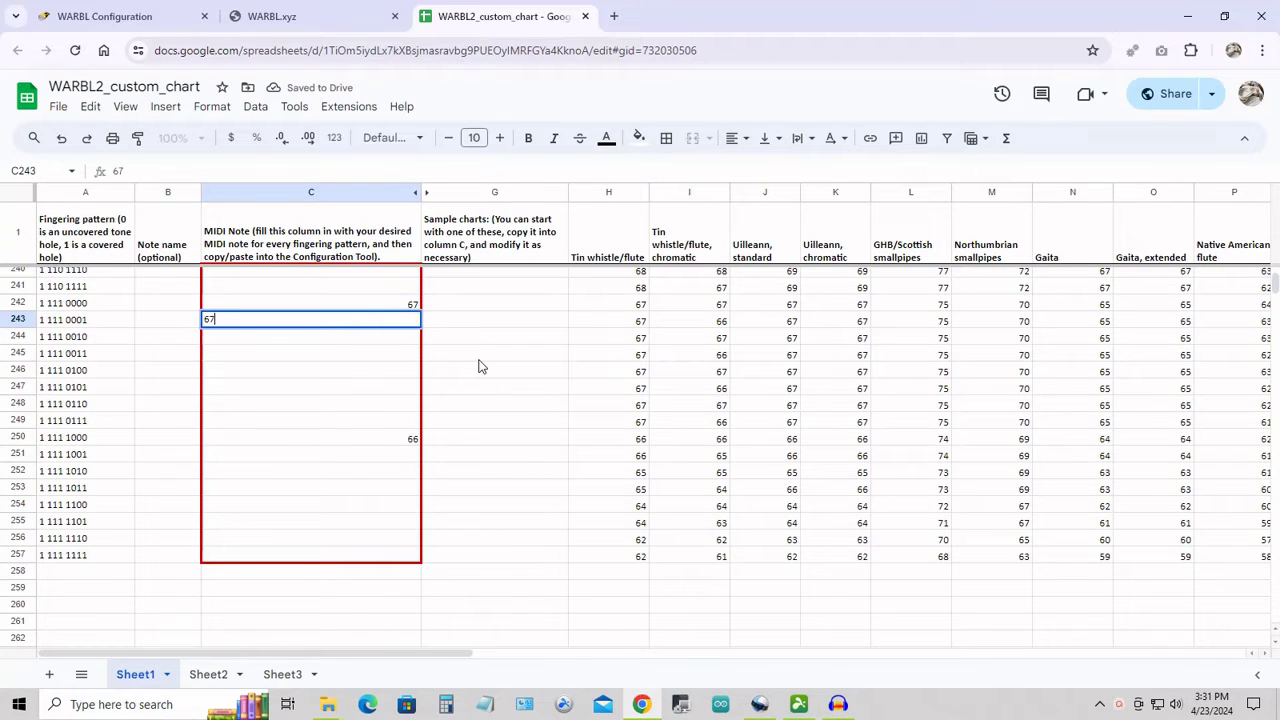
pyautogui.hotkey('ctrl', 'Return')
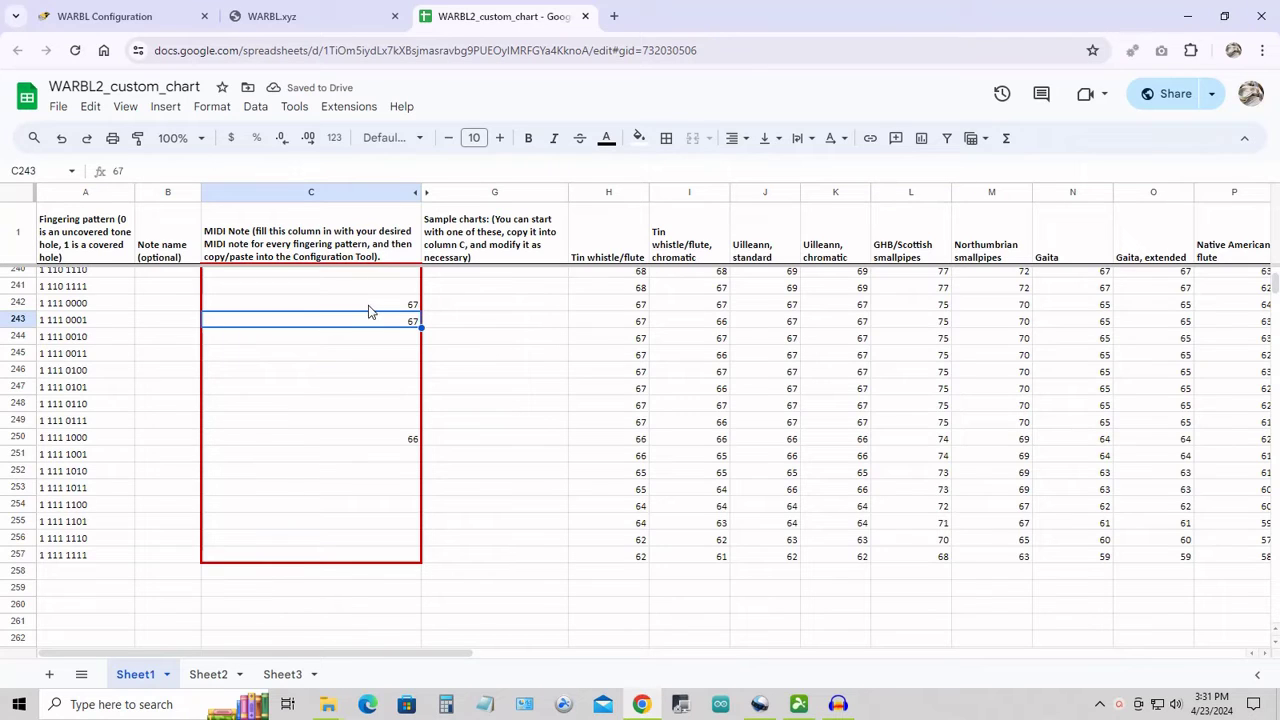
pyautogui.moveTo(370, 308); pyautogui.dragTo(408, 426)
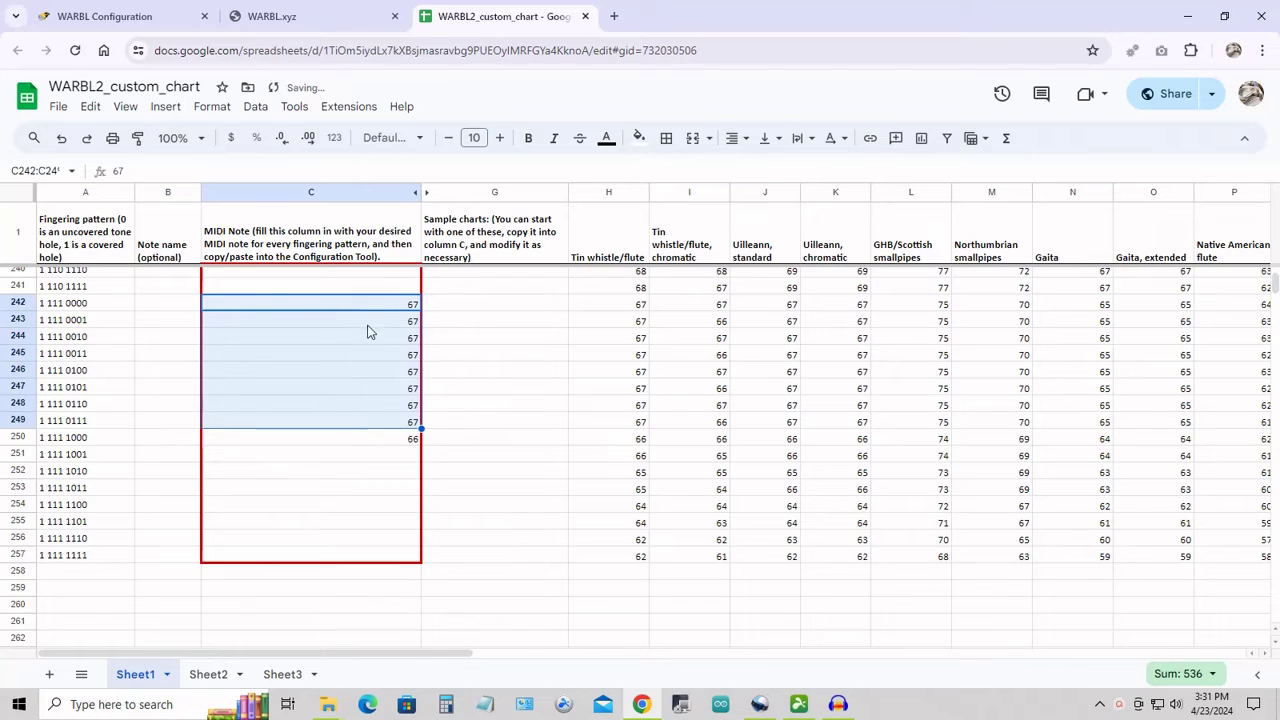
pyautogui.click(397, 455)
pyautogui.write('66')
pyautogui.press('Return')
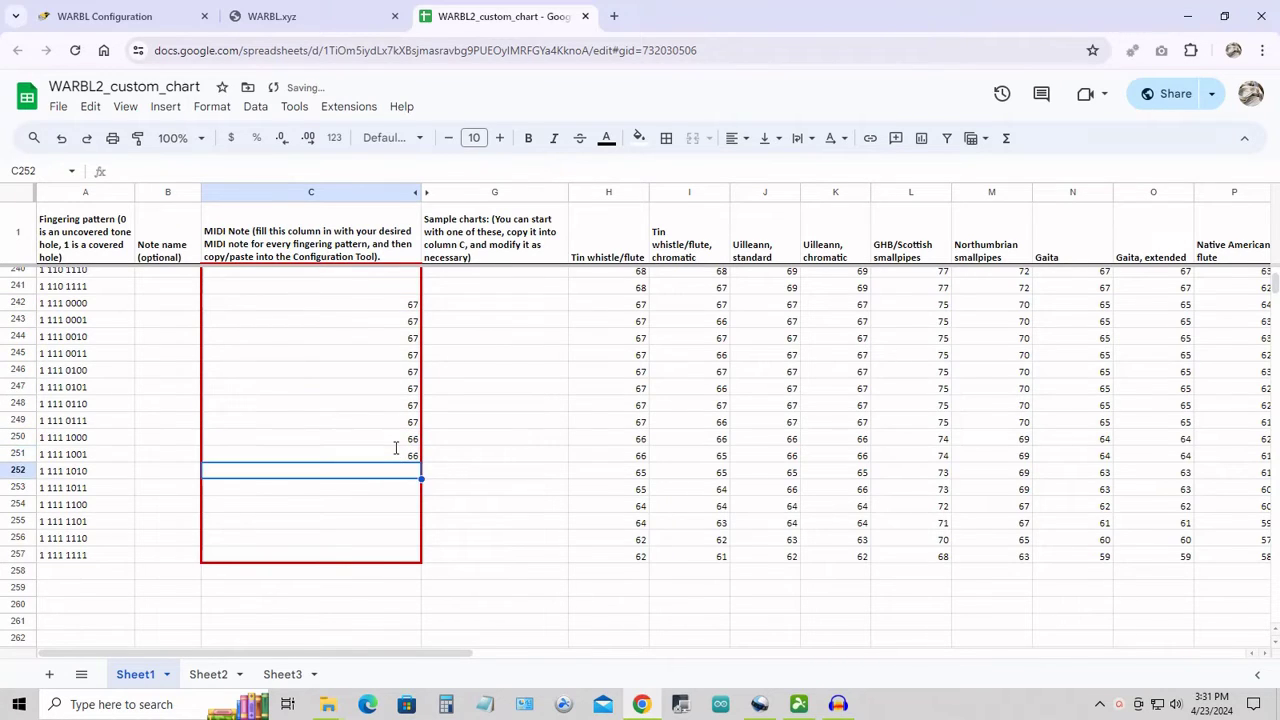
pyautogui.moveTo(393, 445); pyautogui.dragTo(396, 460)
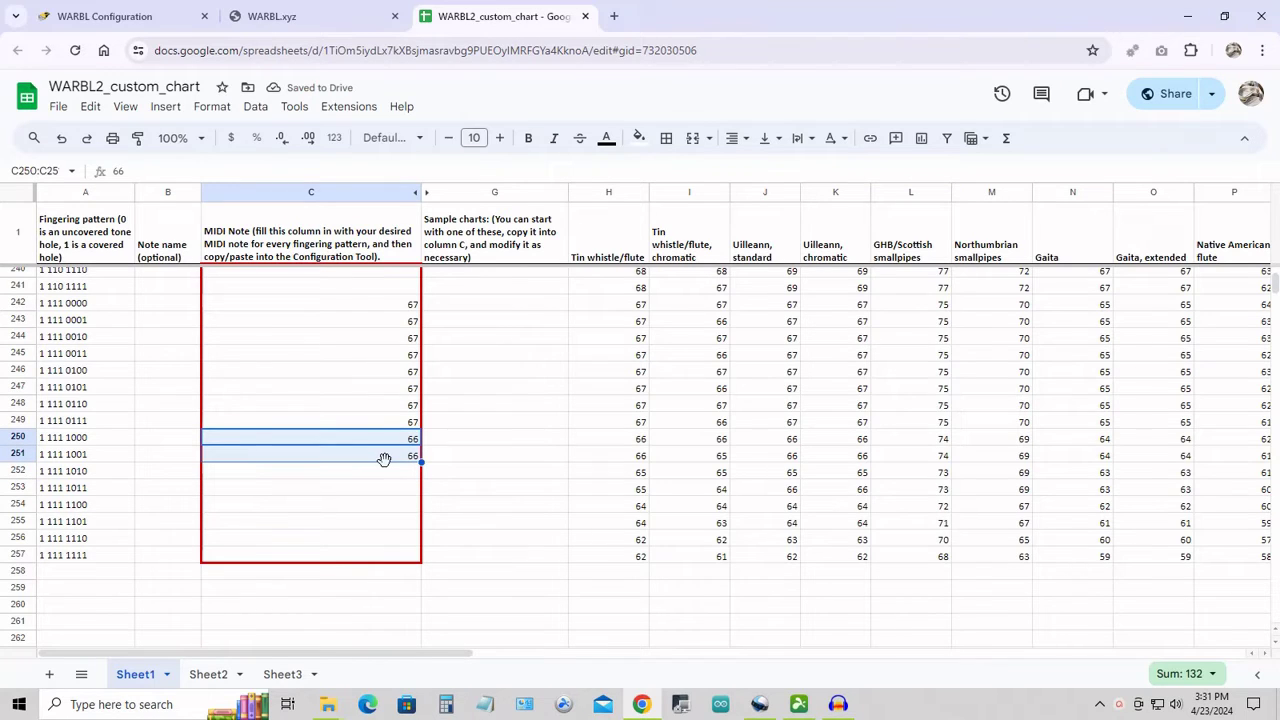
pyautogui.scroll(2, 384, 459)
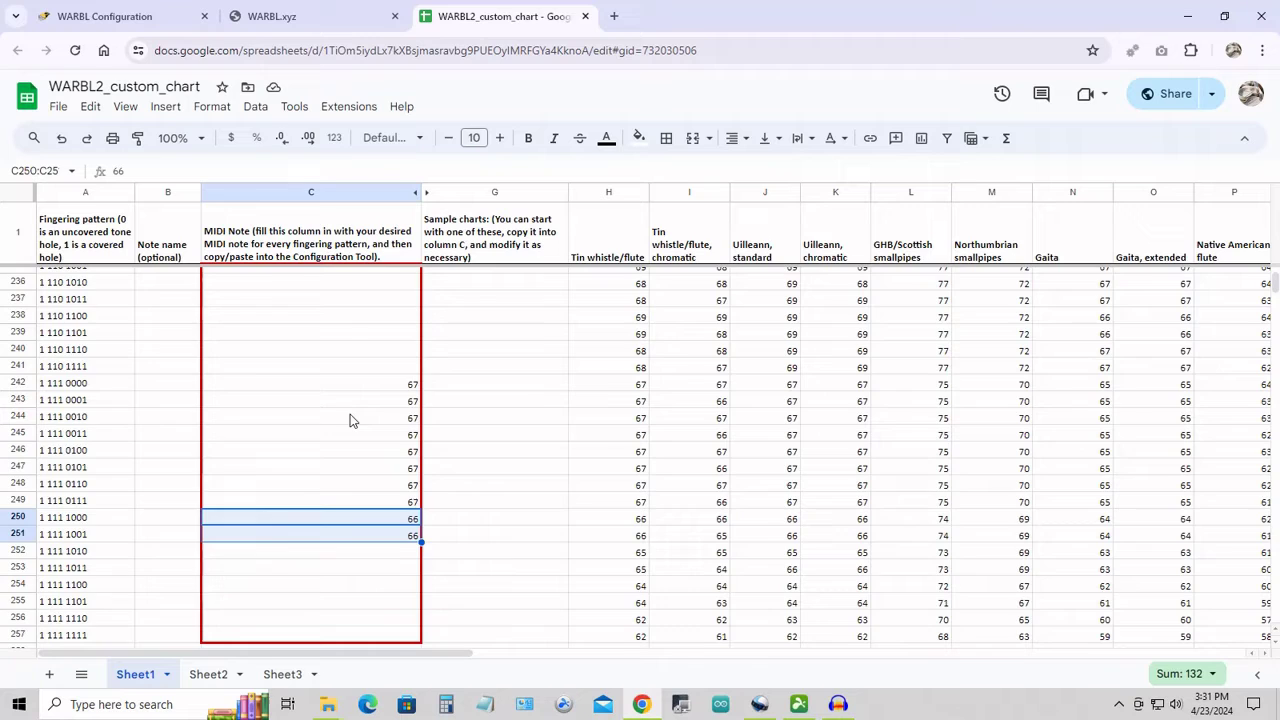
pyautogui.scroll(5, 351, 420)
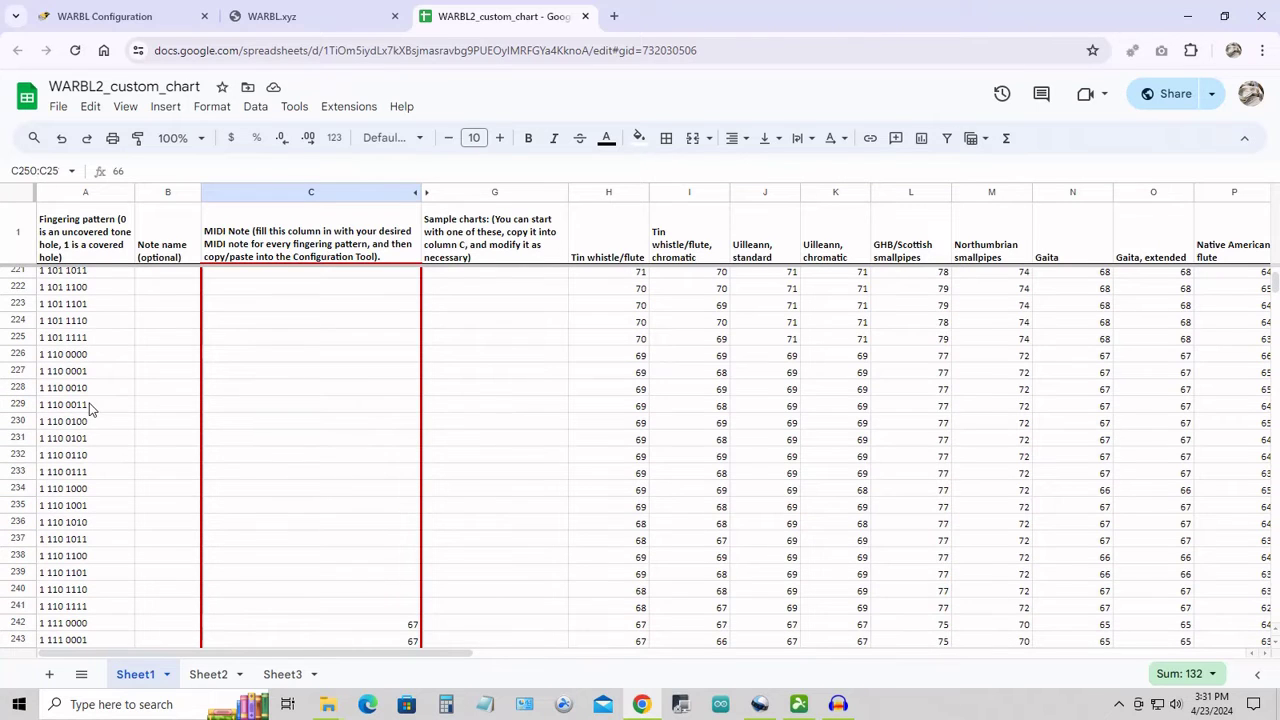
pyautogui.scroll(-8, 358, 470)
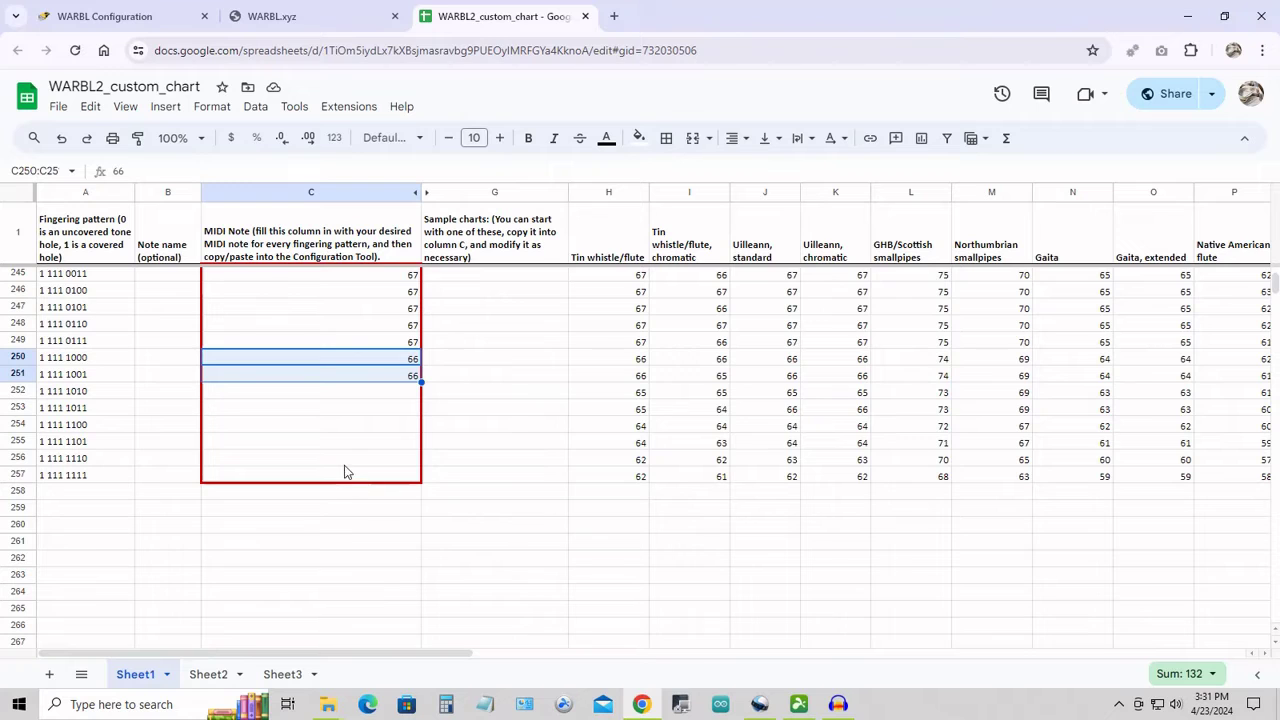
pyautogui.scroll(9, 182, 421)
pyautogui.scroll(20, 182, 421)
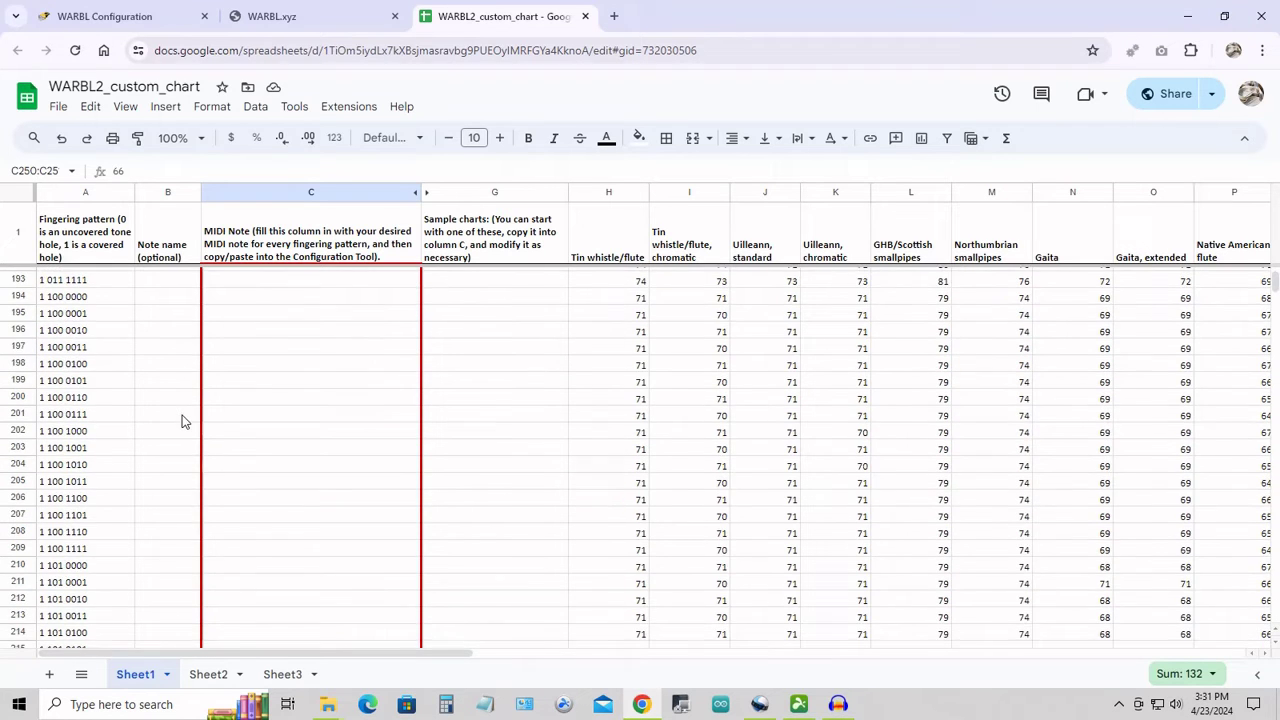
pyautogui.scroll(-3, 182, 421)
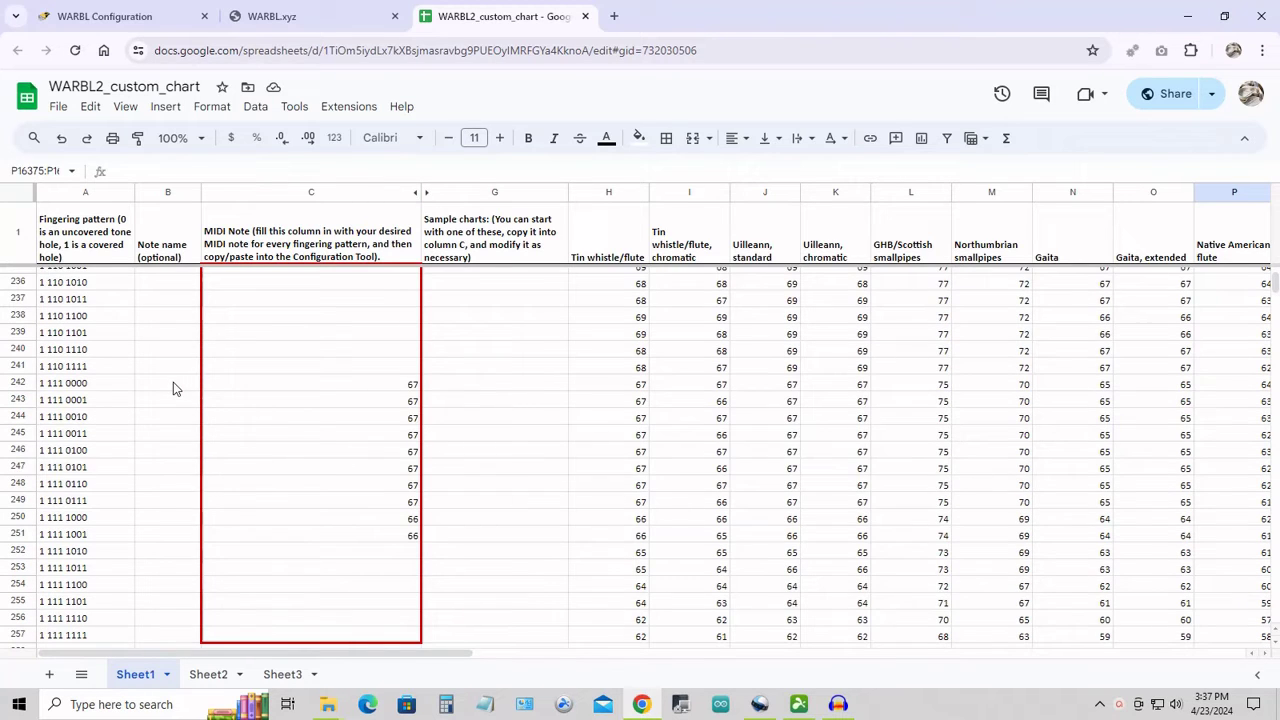
# - Enter the note name G in B242
pyautogui.click(172, 388)
pyautogui.scroll(1, 157, 401)
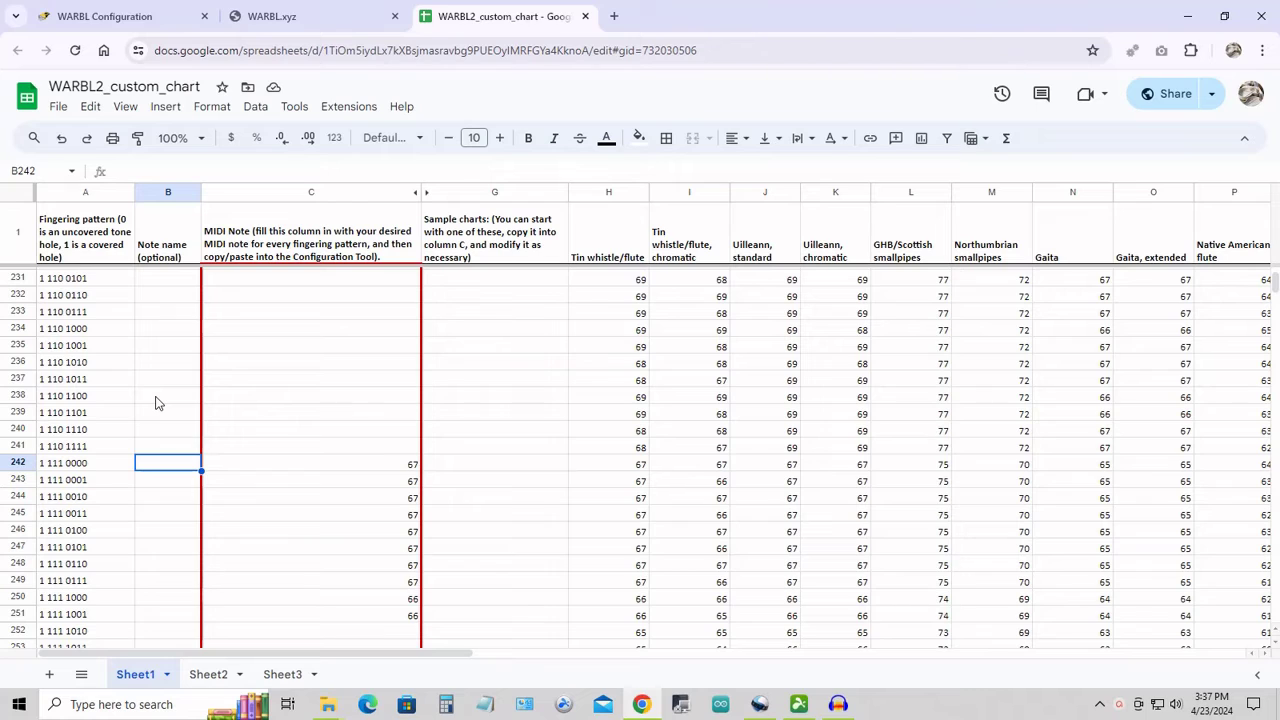
pyautogui.write('G')
pyautogui.press('Return')
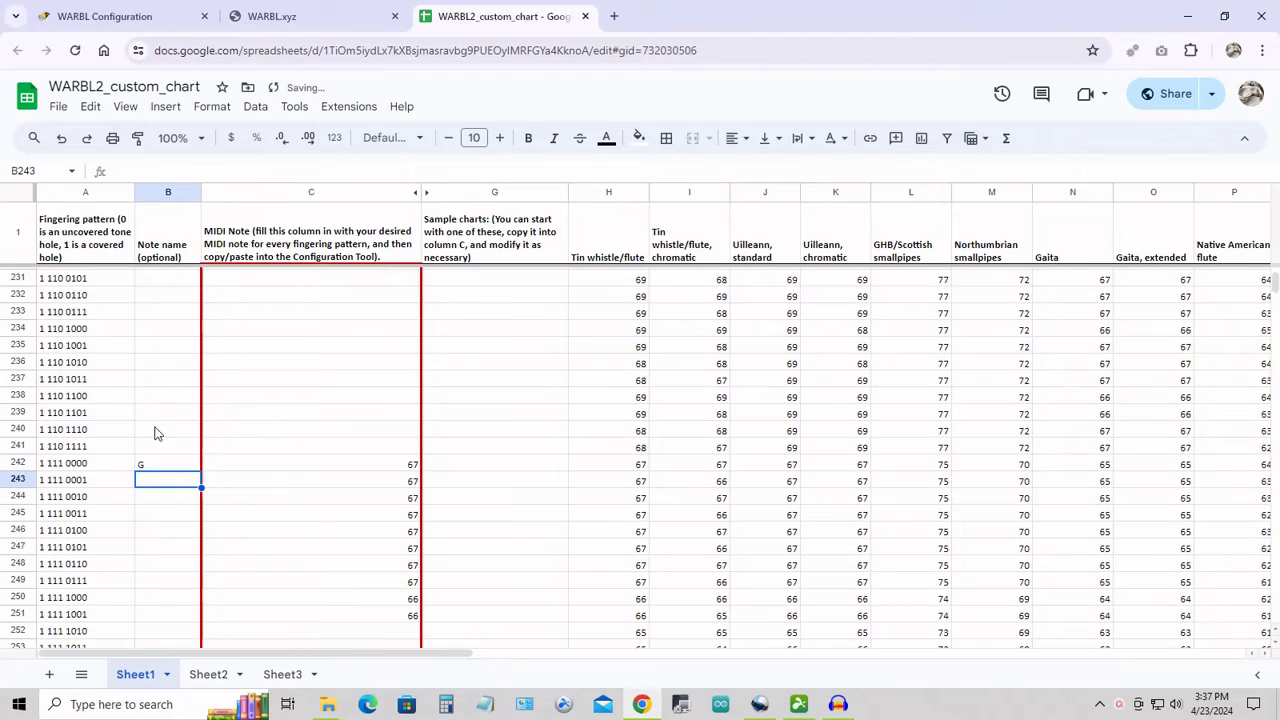
pyautogui.scroll(-1, 180, 495)
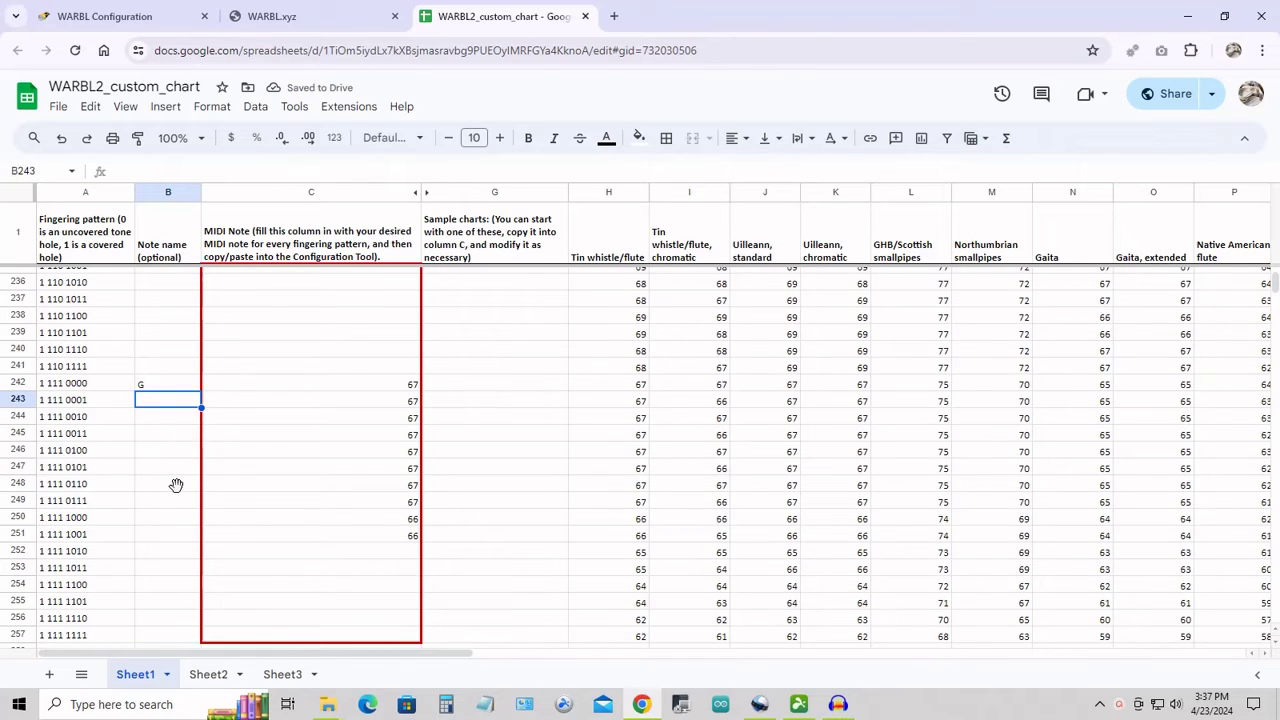
# - Delete the MIDI notes in C242:C251 and scroll back to the top
pyautogui.click(363, 386)
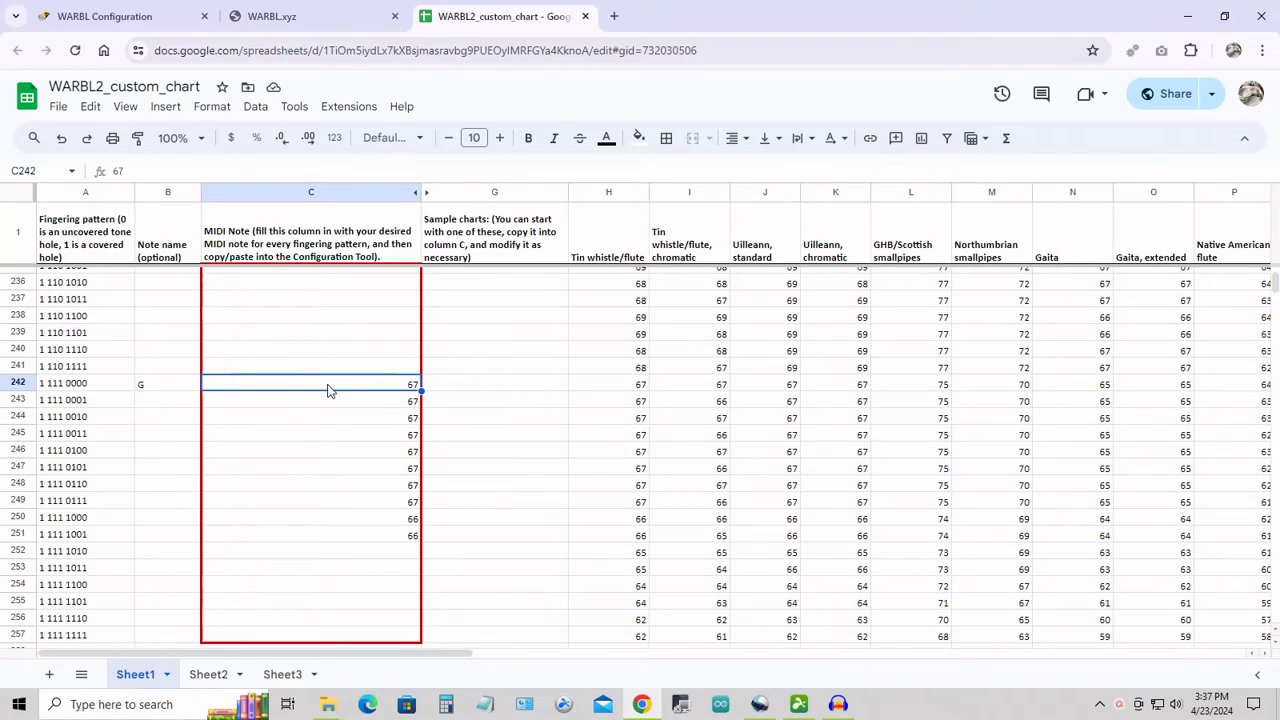
pyautogui.moveTo(330, 390); pyautogui.dragTo(330, 541)
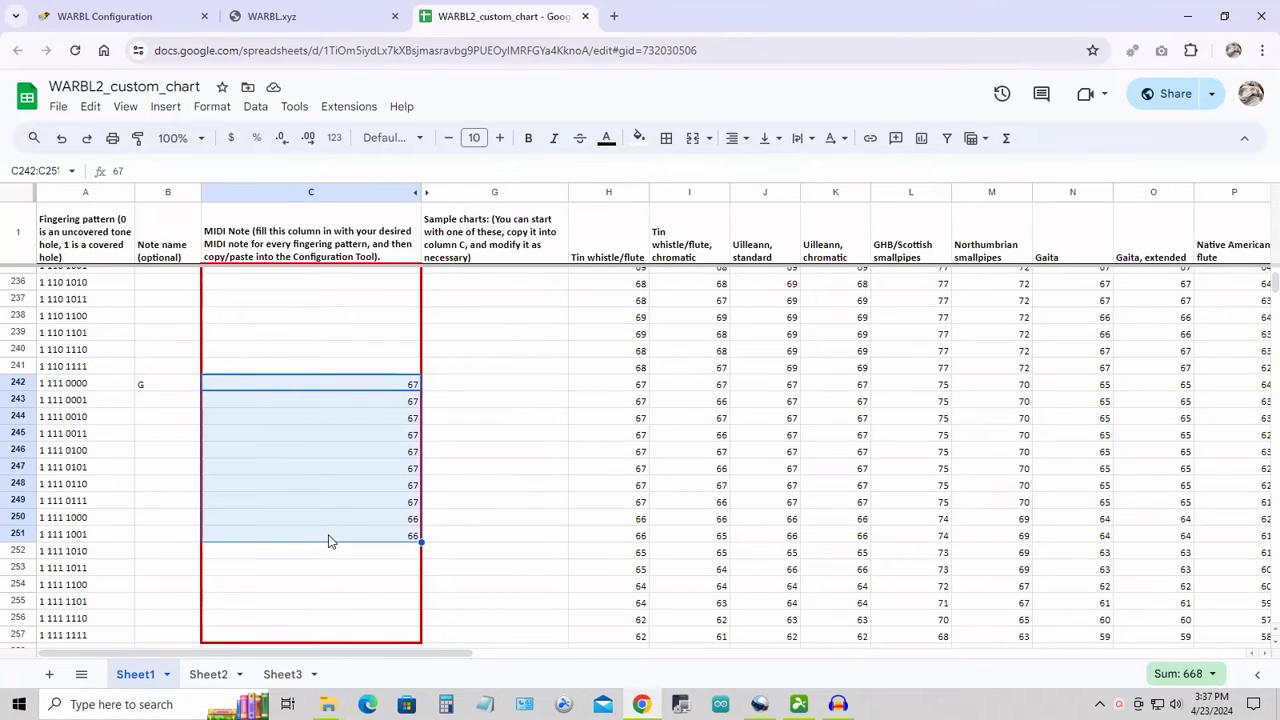
pyautogui.press('Delete')
pyautogui.click(141, 387)
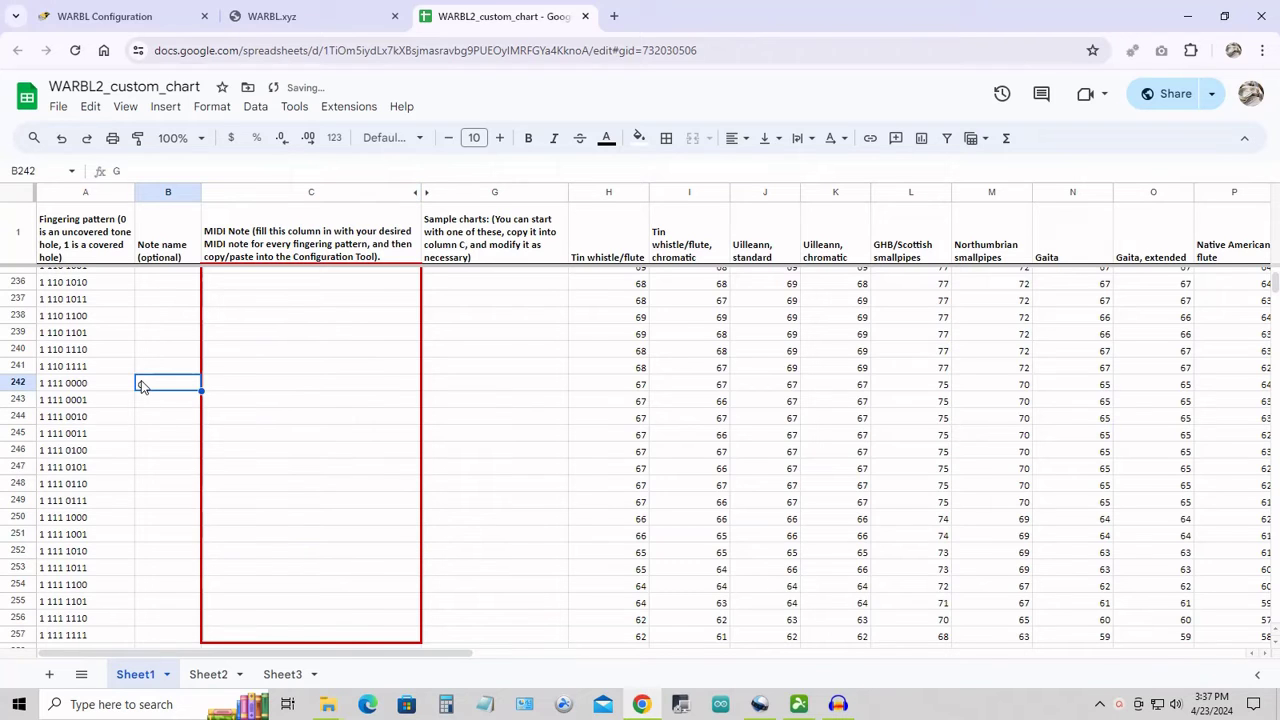
pyautogui.scroll(2, 669, 352)
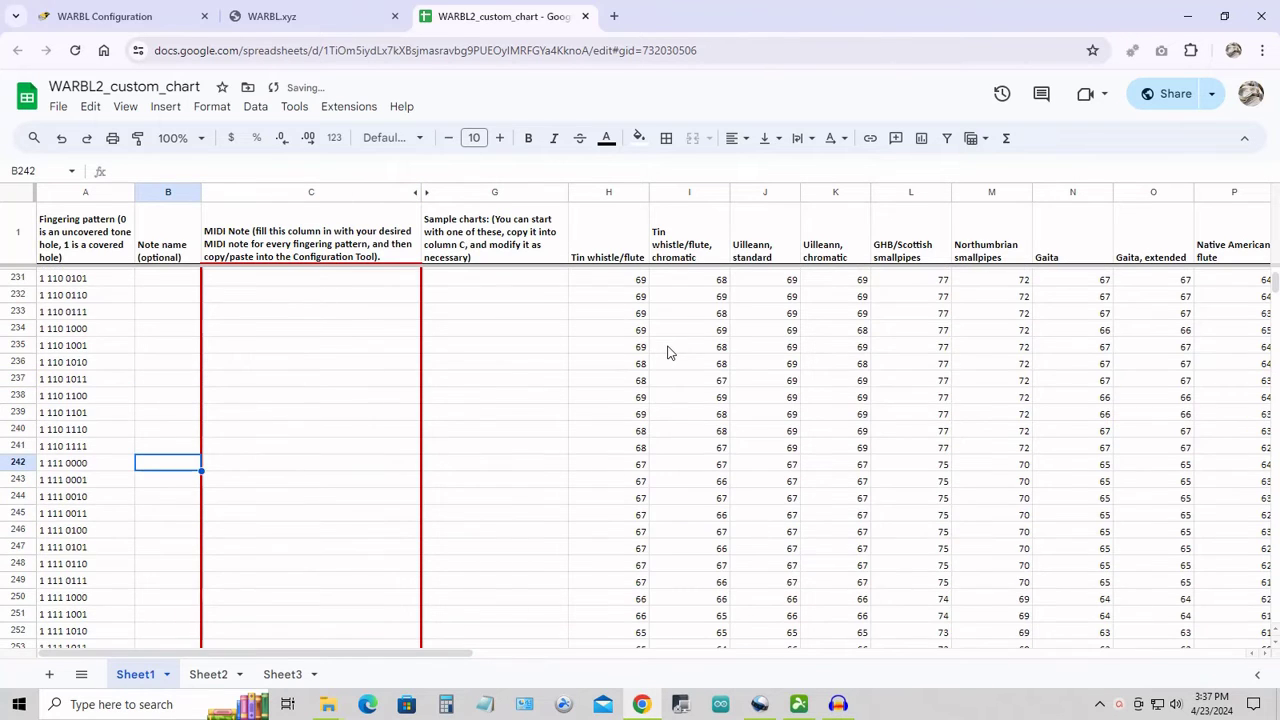
pyautogui.scroll(20, 669, 352)
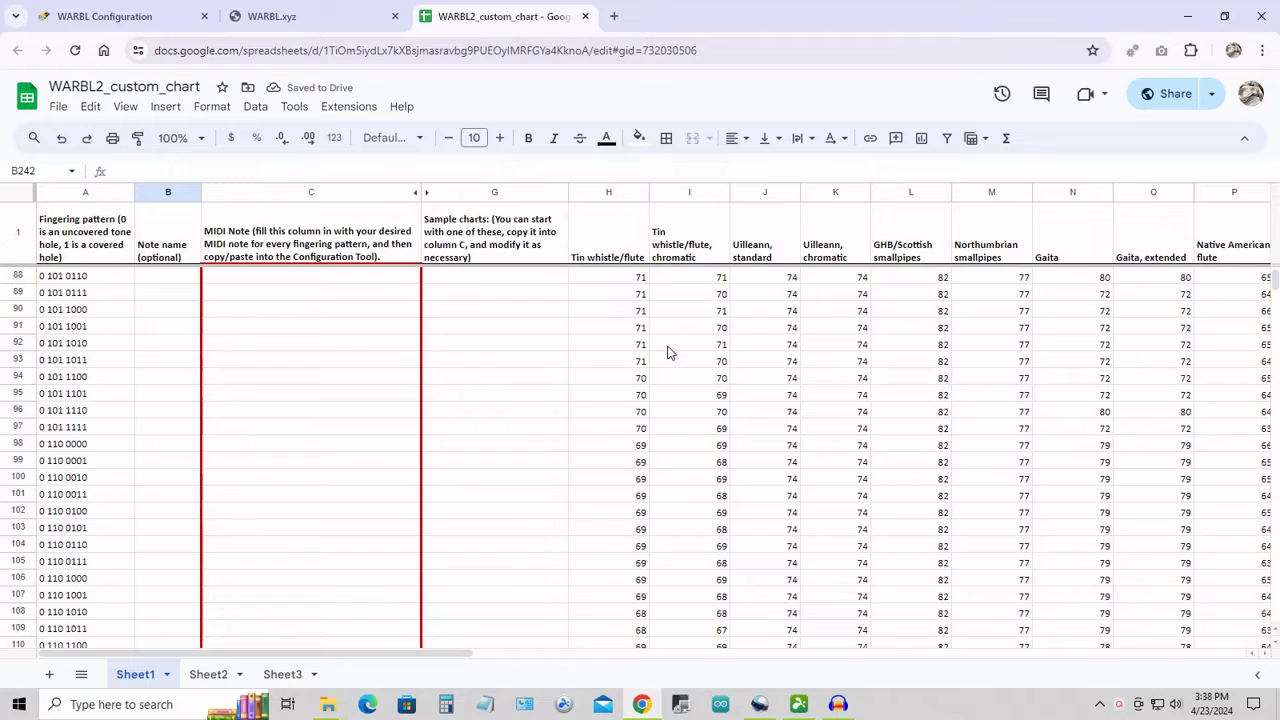
pyautogui.scroll(15, 669, 352)
# - Copy the Tin whistle/flute values from column H and paste them into C2:C257
pyautogui.click(598, 287)
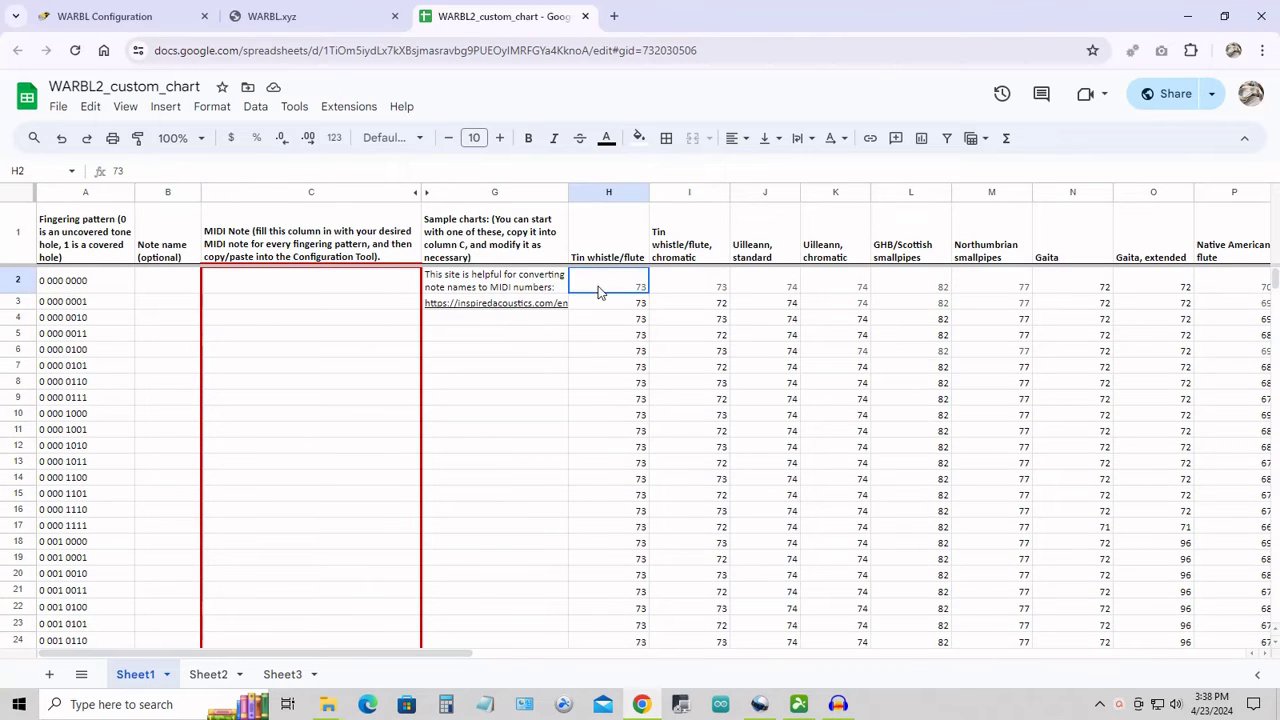
pyautogui.moveTo(598, 290); pyautogui.dragTo(628, 588)
pyautogui.hotkey('ctrl', 'c')
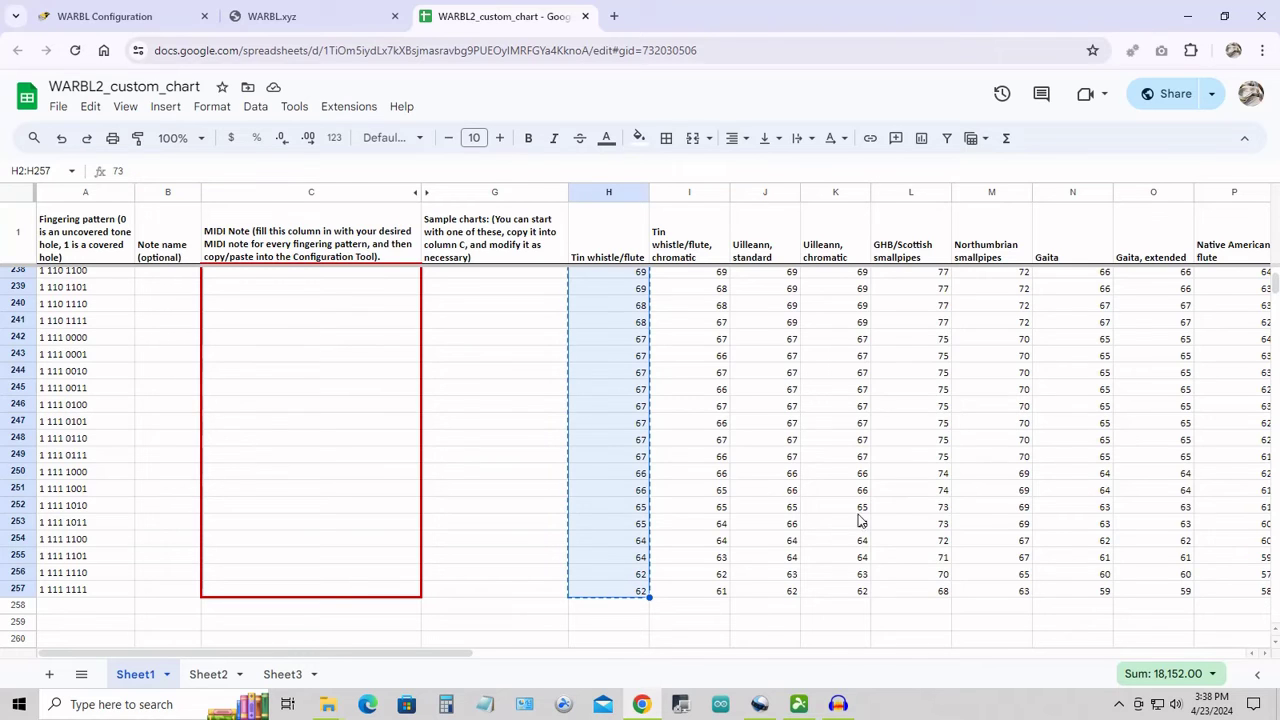
pyautogui.click(1272, 277)
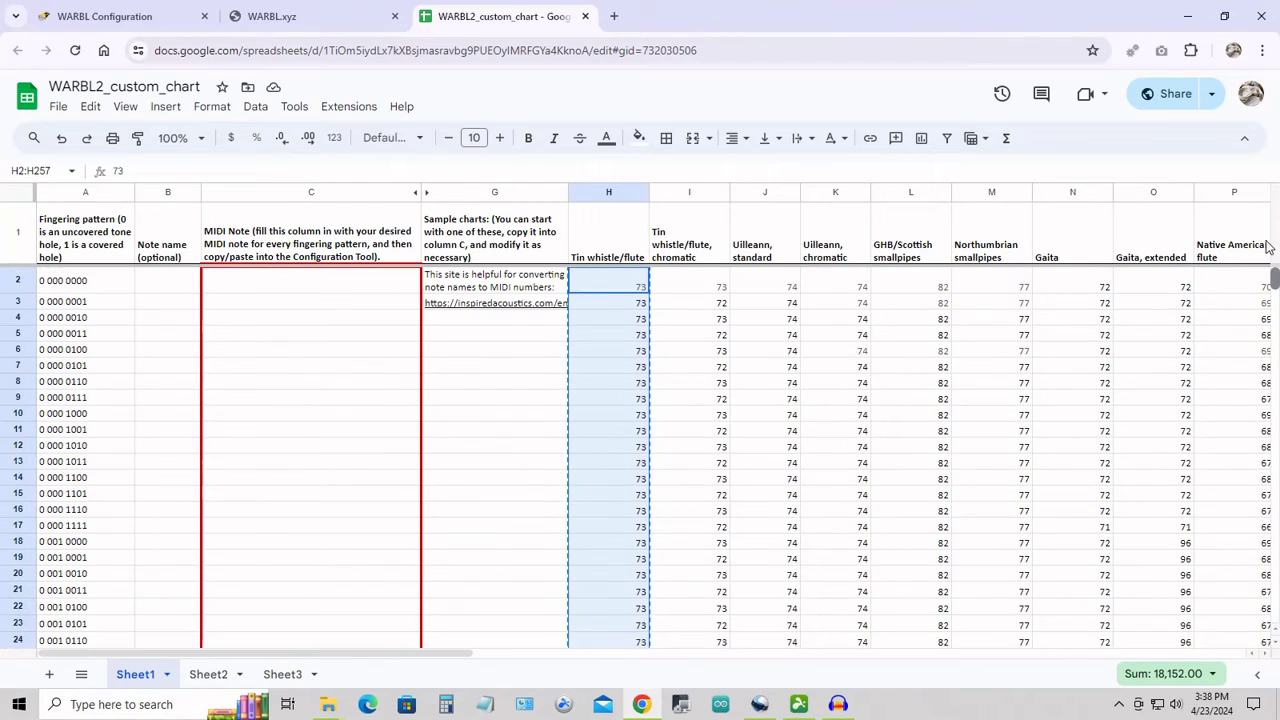
pyautogui.click(388, 289)
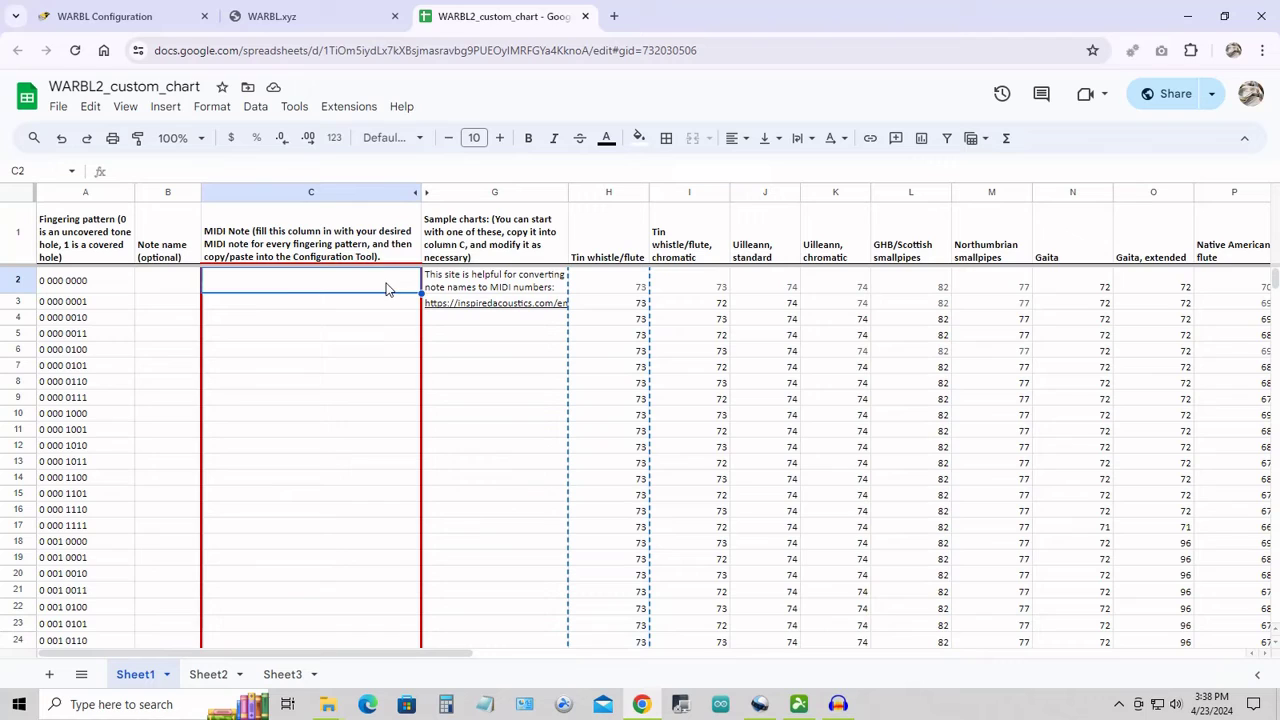
pyautogui.hotkey('ctrl', 'v')
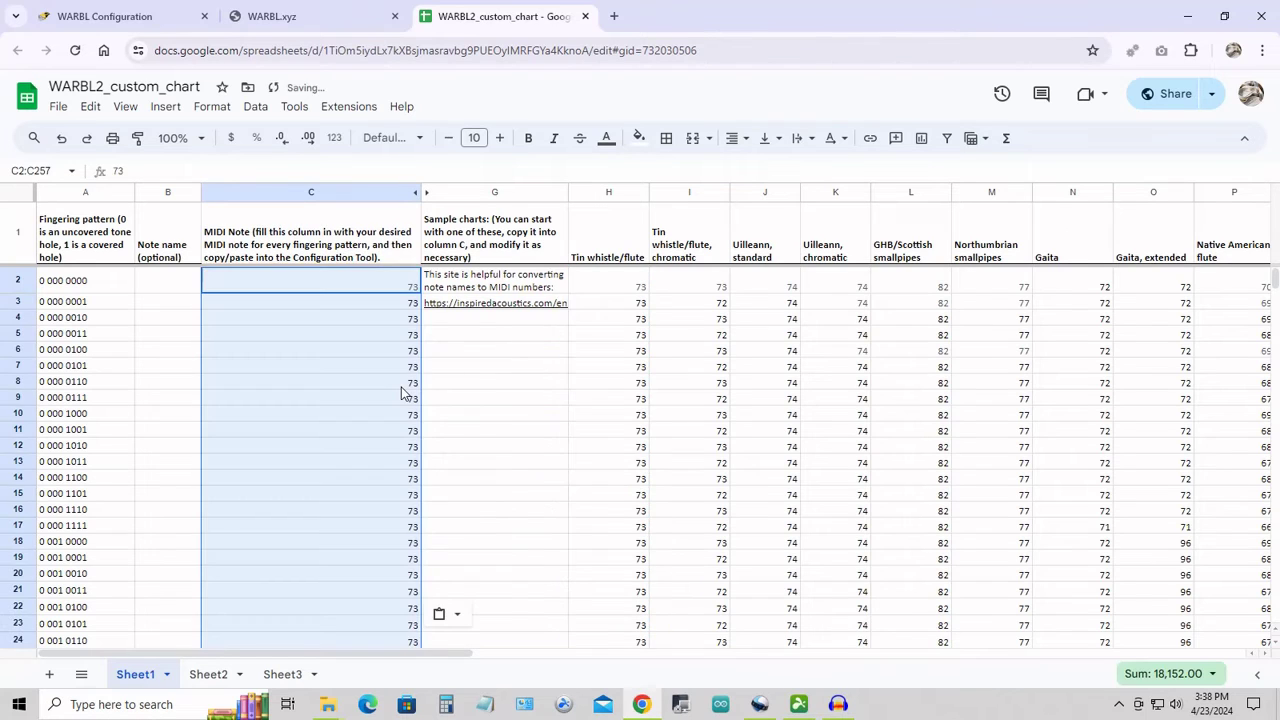
pyautogui.click(330, 446)
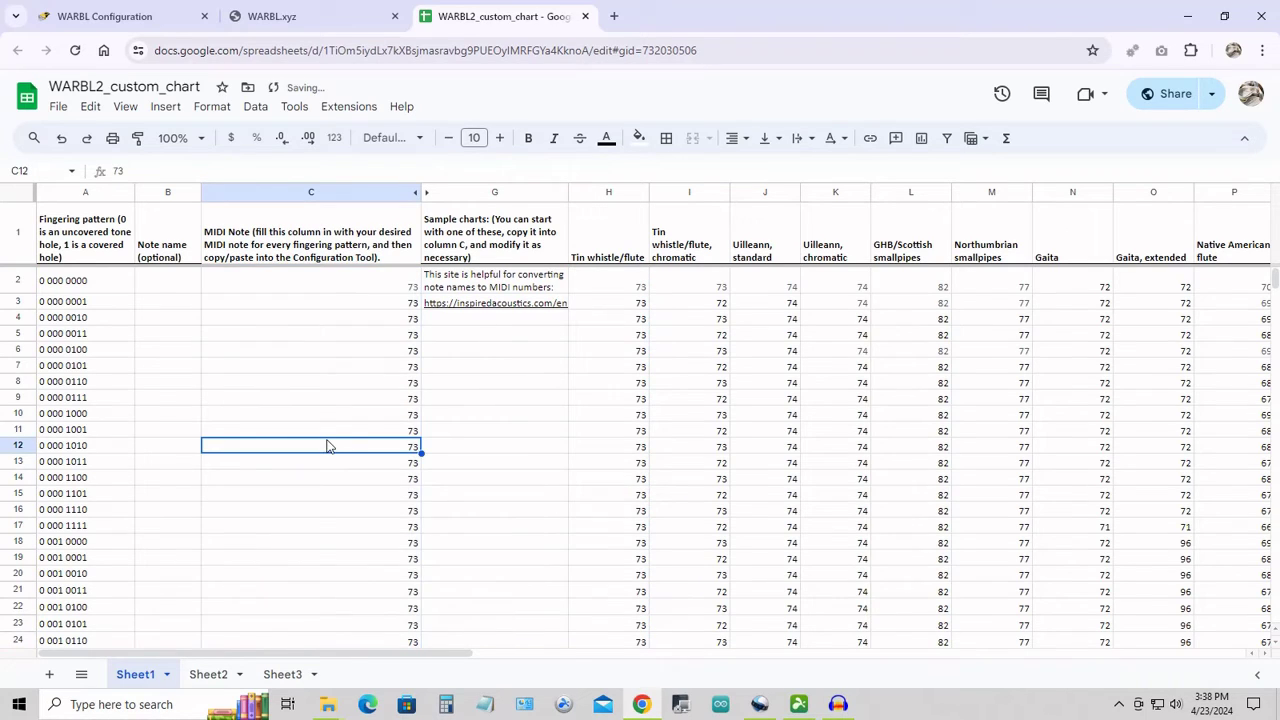
pyautogui.scroll(-5, 306, 391)
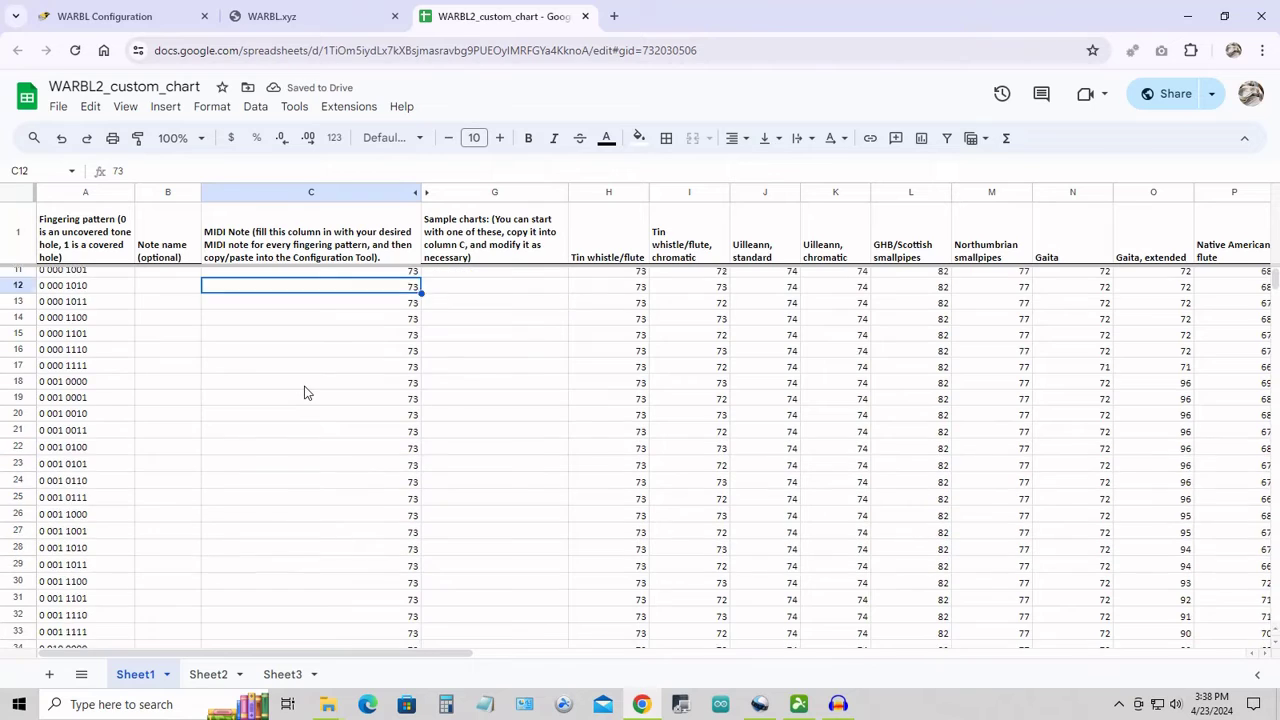
pyautogui.scroll(5, 323, 437)
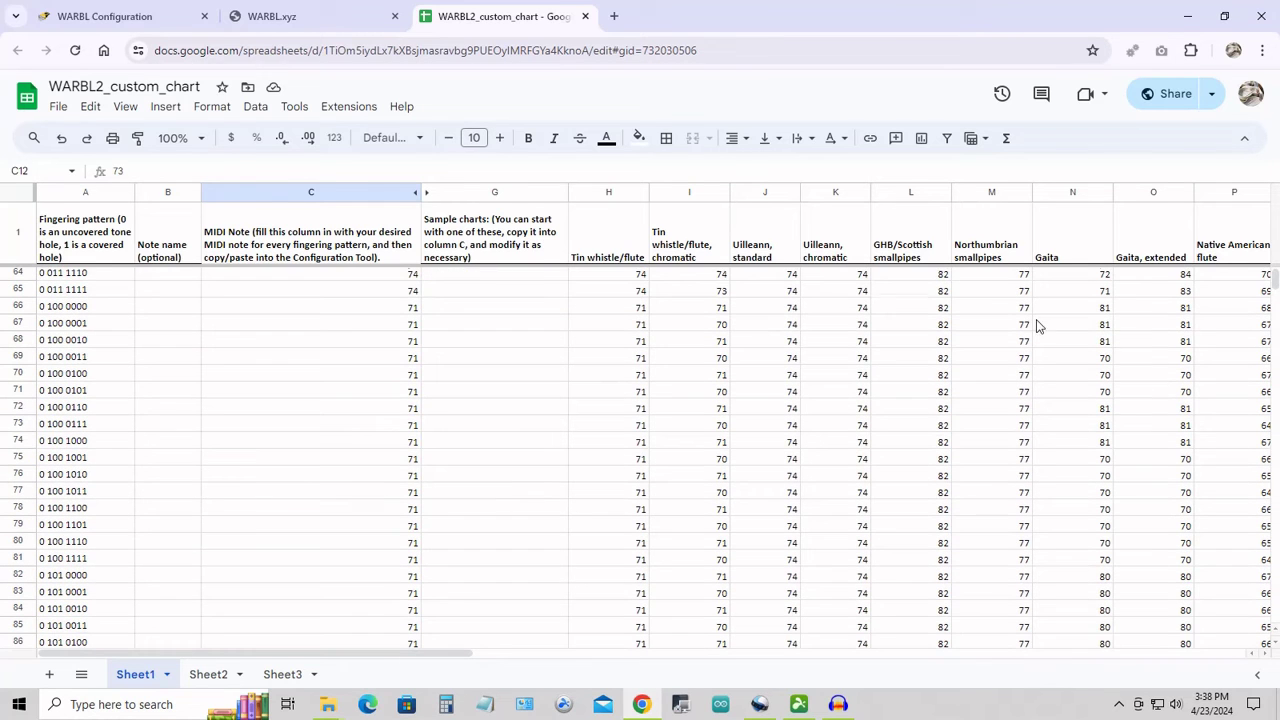
# - Change the last MIDI note in C257 from 62 to 70
pyautogui.moveTo(1273, 280)
pyautogui.mouseDown()
pyautogui.moveTo(1270, 345)
pyautogui.moveTo(1265, 290)
pyautogui.mouseUp()
pyautogui.scroll(-20, 481, 408)
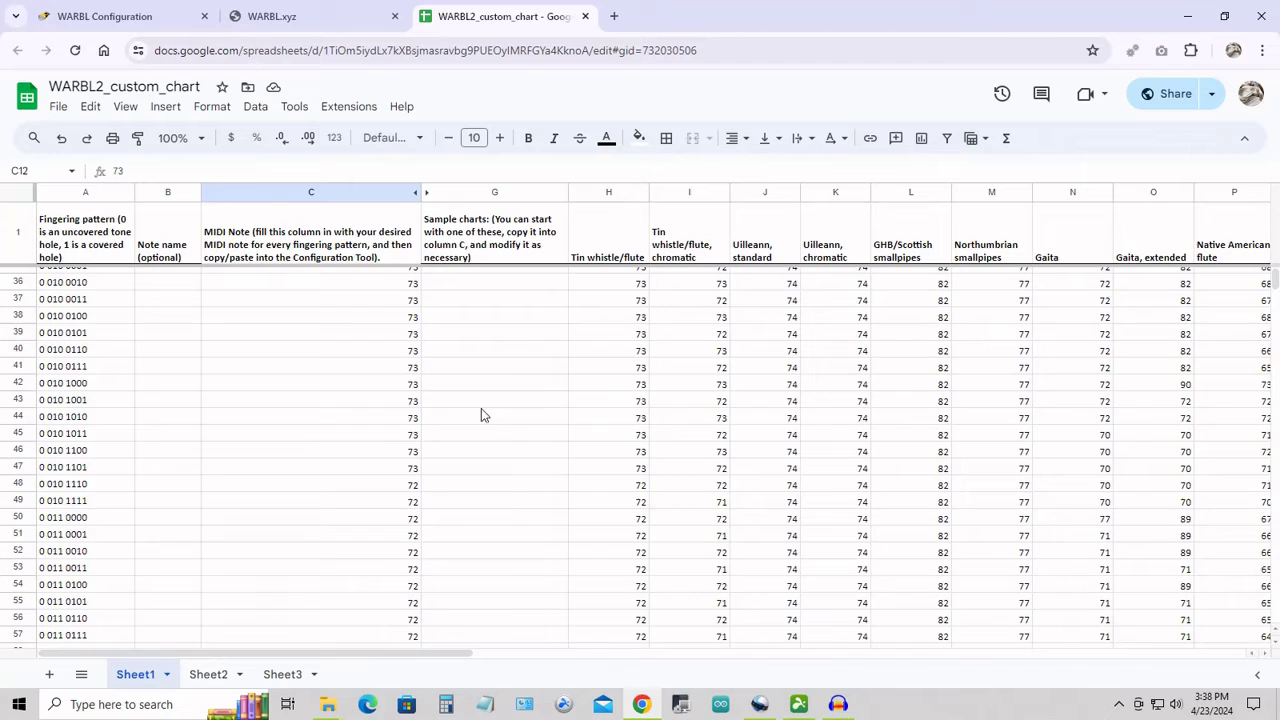
pyautogui.scroll(-16, 322, 441)
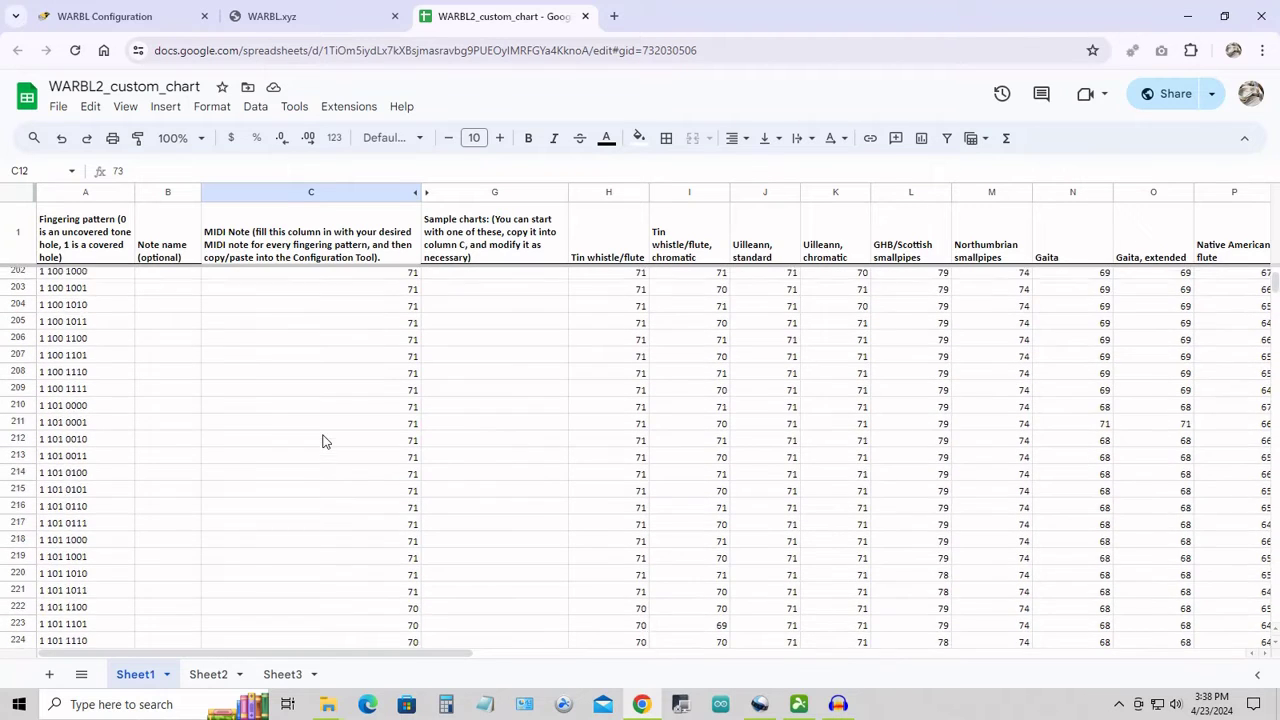
pyautogui.click(361, 477)
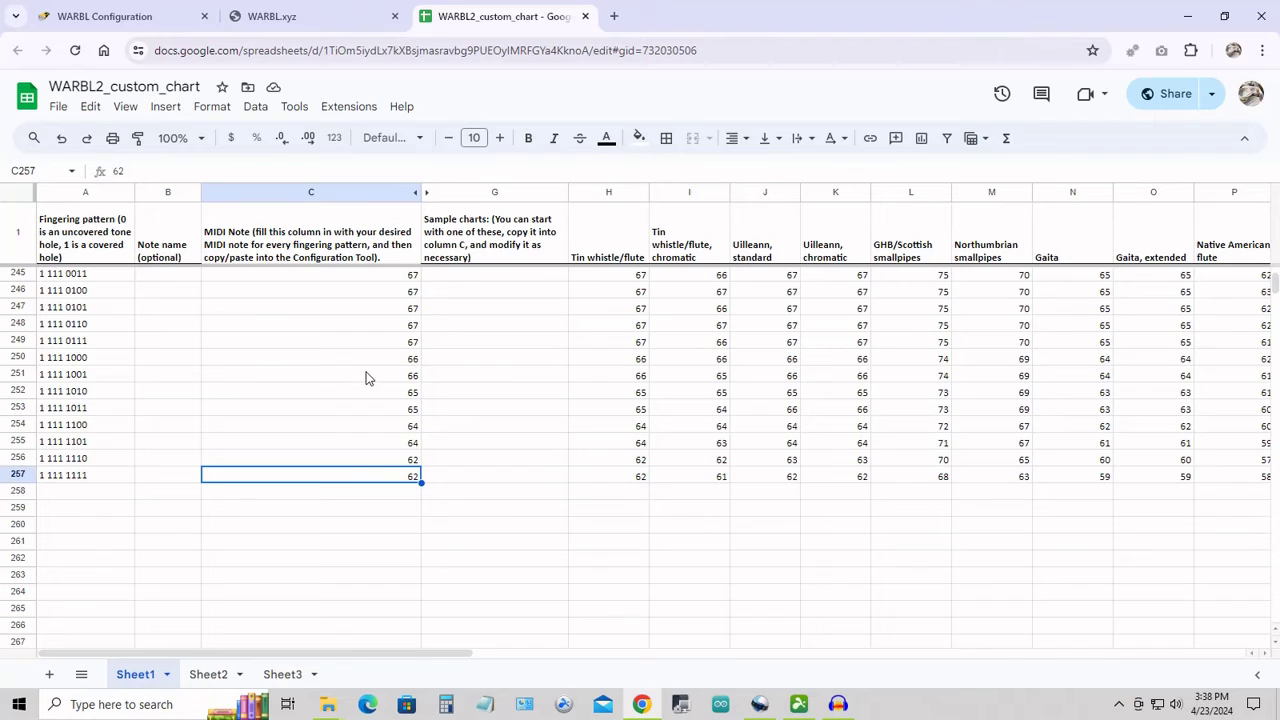
pyautogui.write('70')
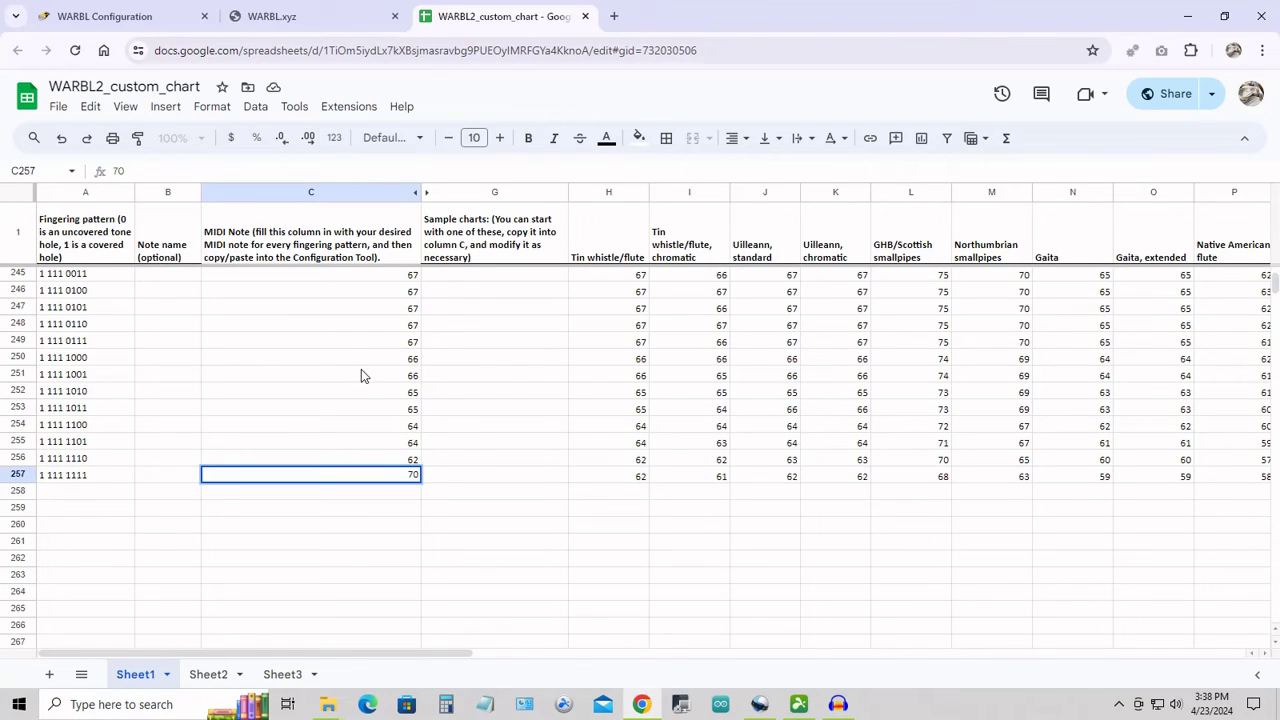
pyautogui.click(469, 383)
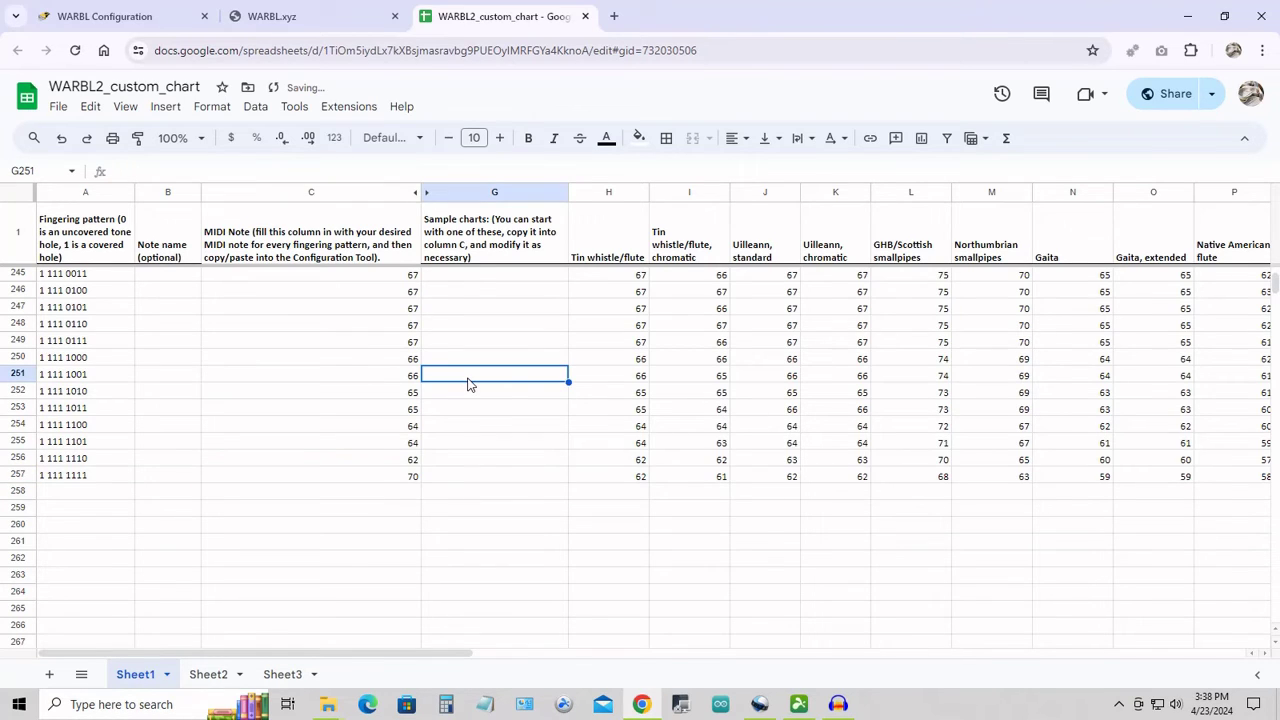
# - Copy the finished MIDI Note range C2:C257 to the clipboard
pyautogui.scroll(20, 354, 374)
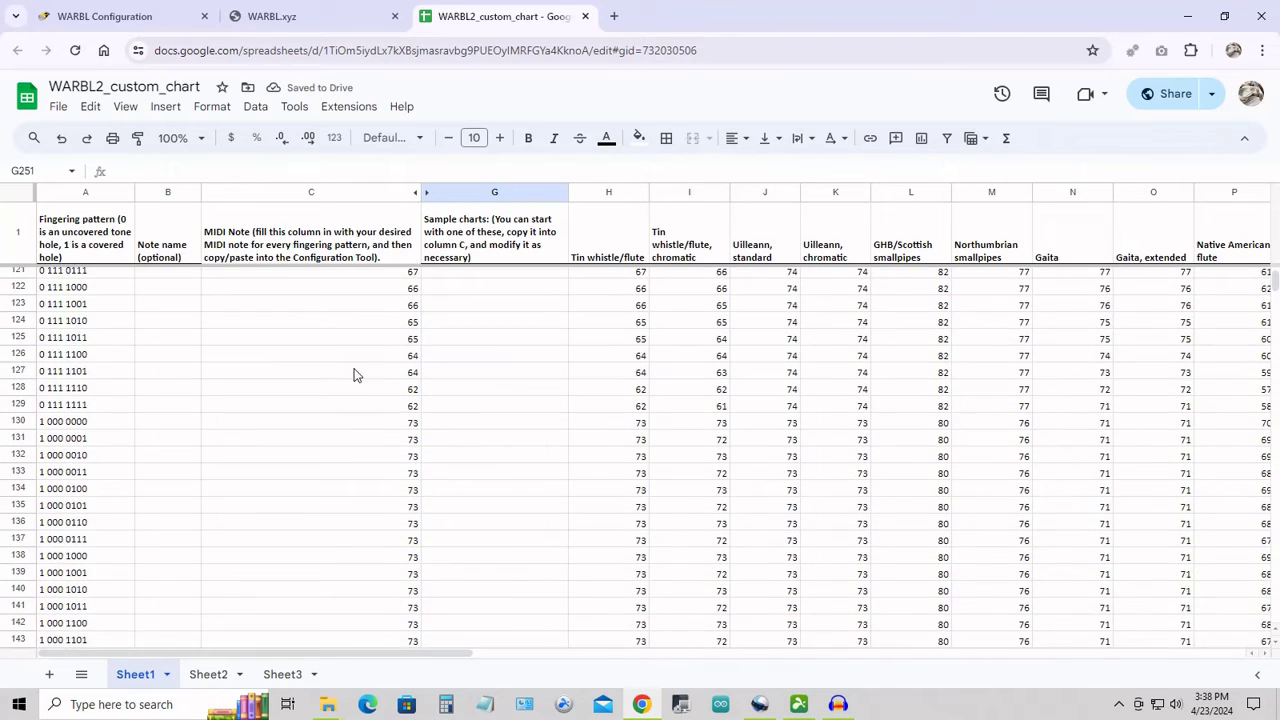
pyautogui.scroll(20, 354, 374)
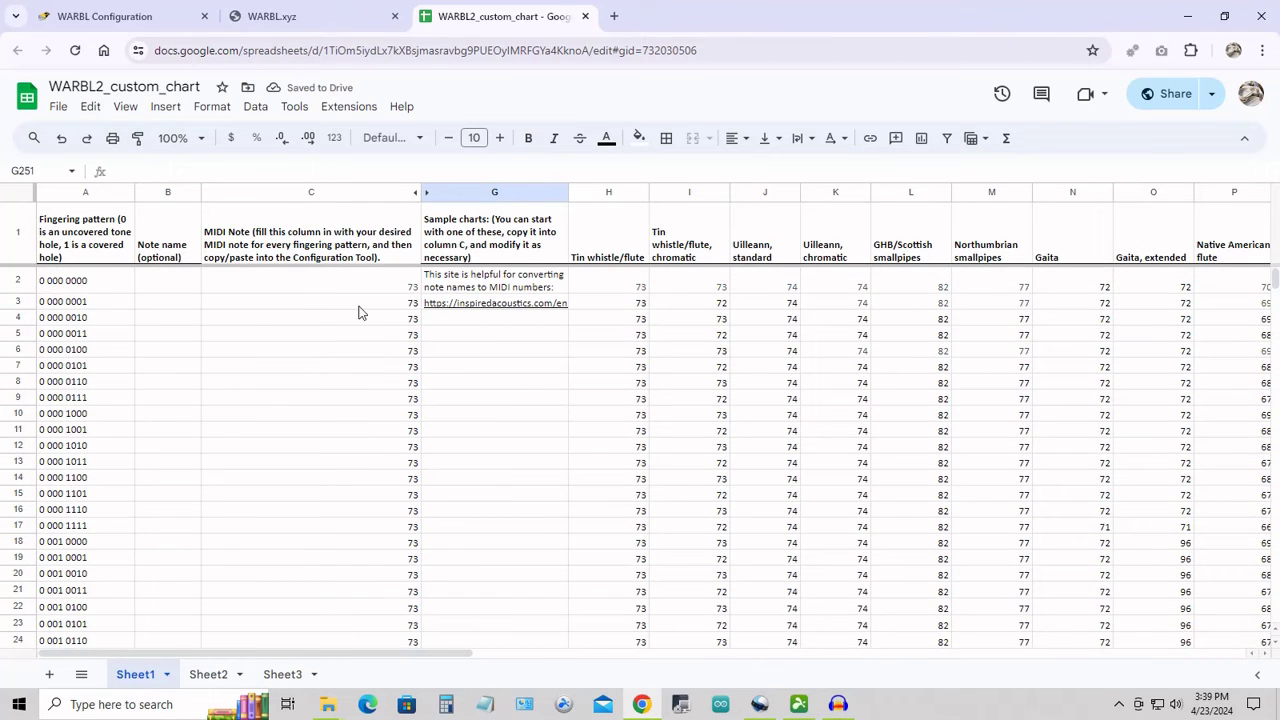
pyautogui.moveTo(354, 286); pyautogui.dragTo(366, 343)
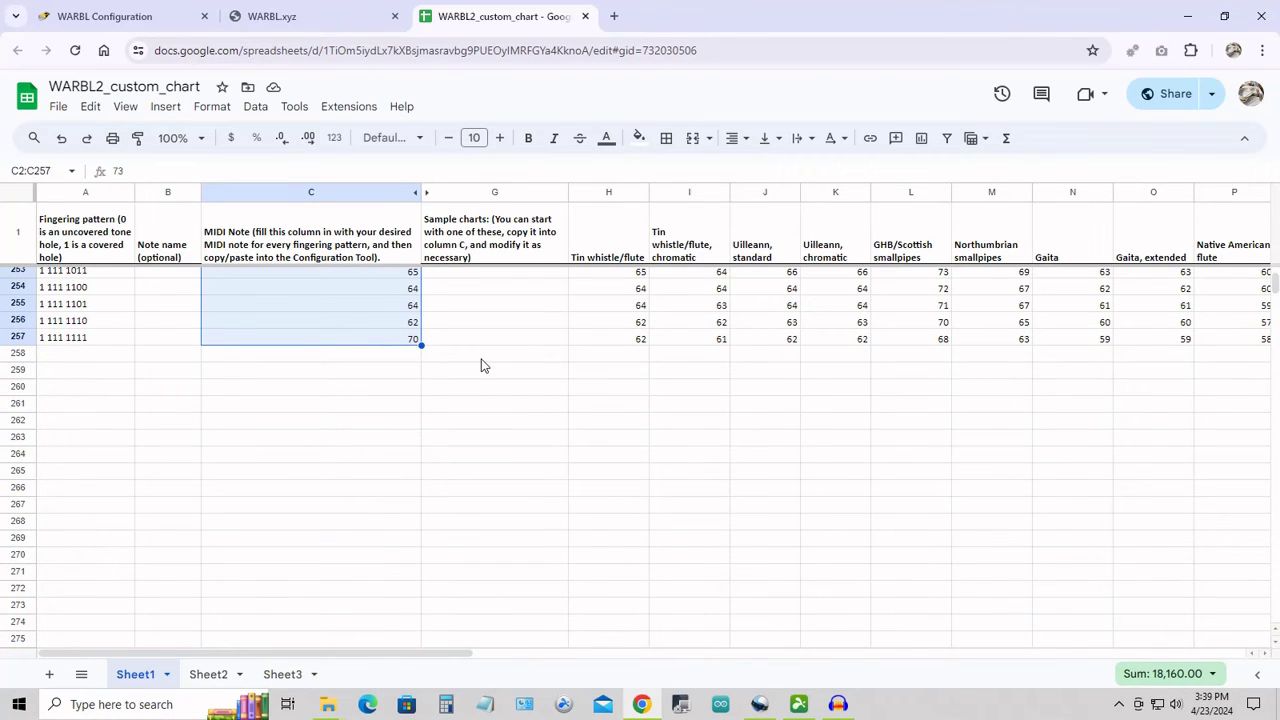
pyautogui.hotkey('ctrl', 'c')
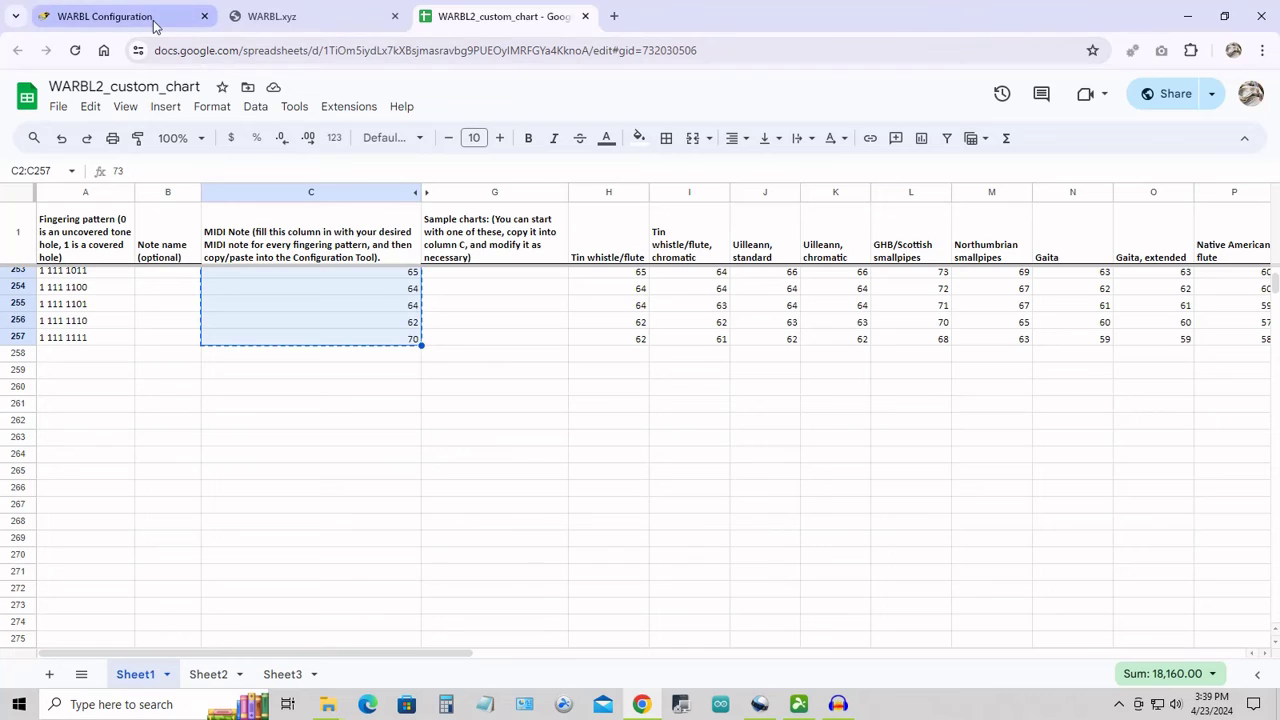
# - Paste the copied chart into the Configuration Tool and save it over Custom chart 1
pyautogui.click(153, 25)
pyautogui.click(438, 443)
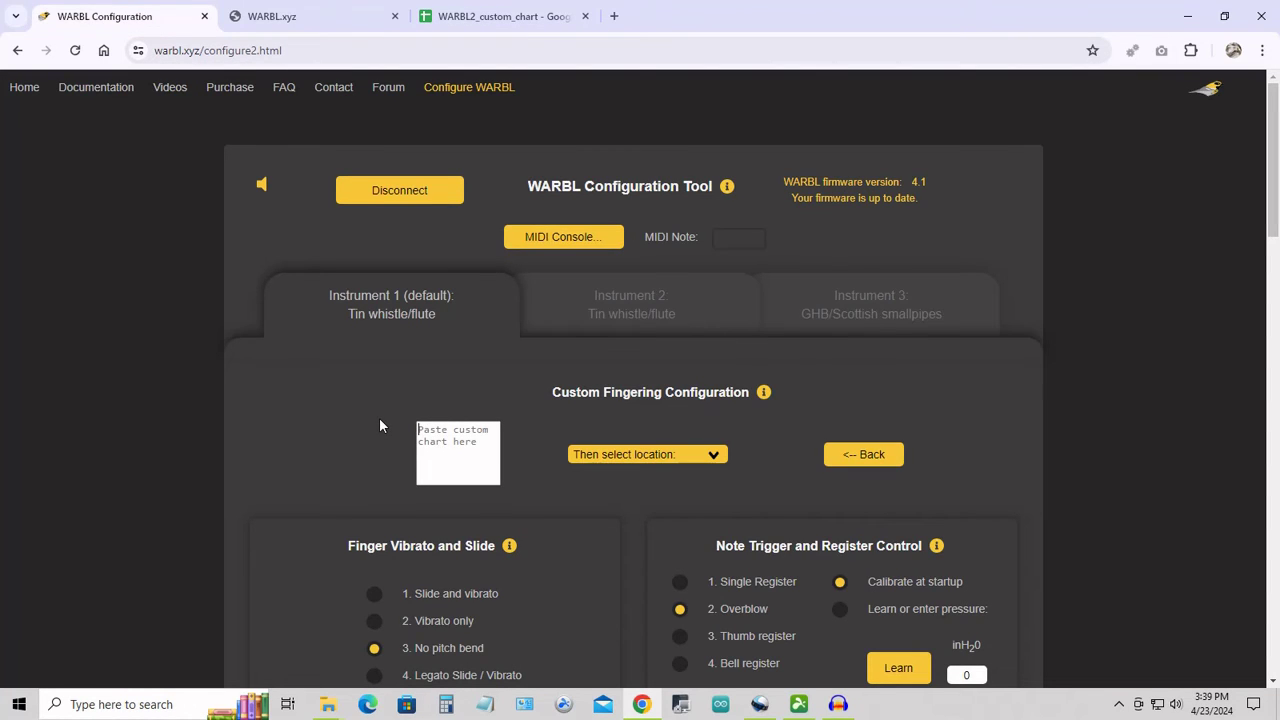
pyautogui.hotkey('ctrl', 'v')
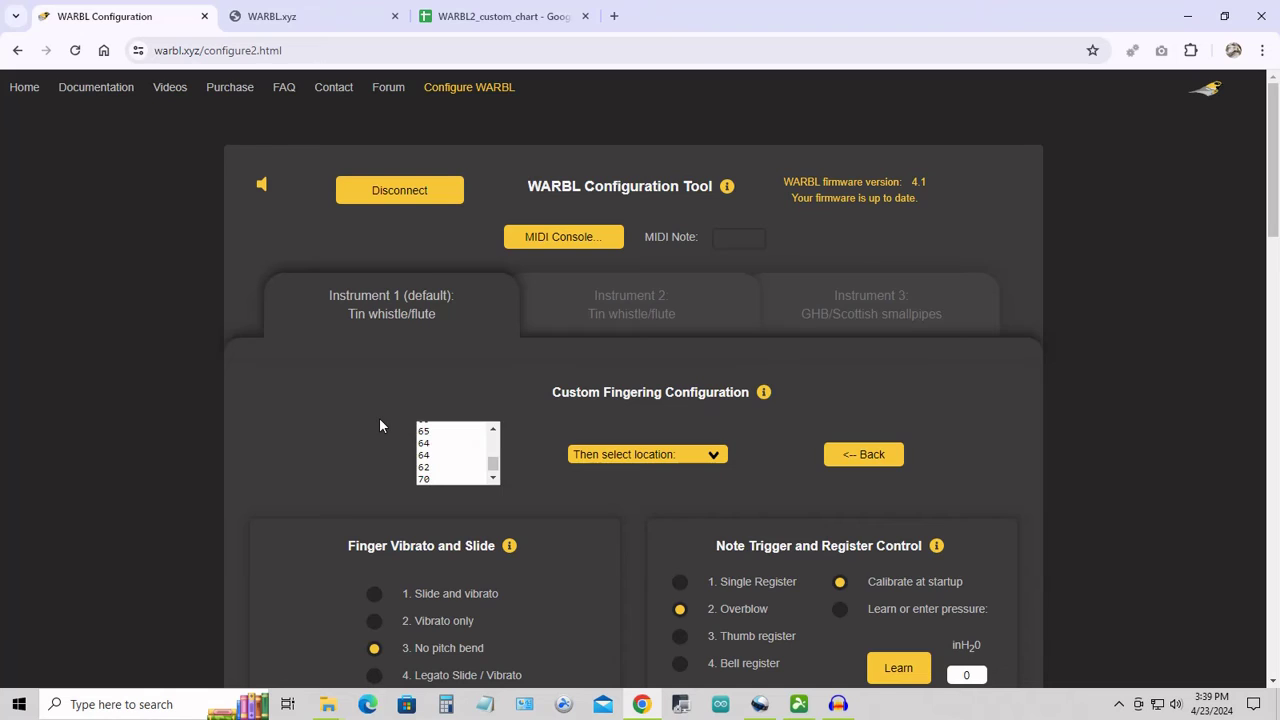
pyautogui.click(720, 456)
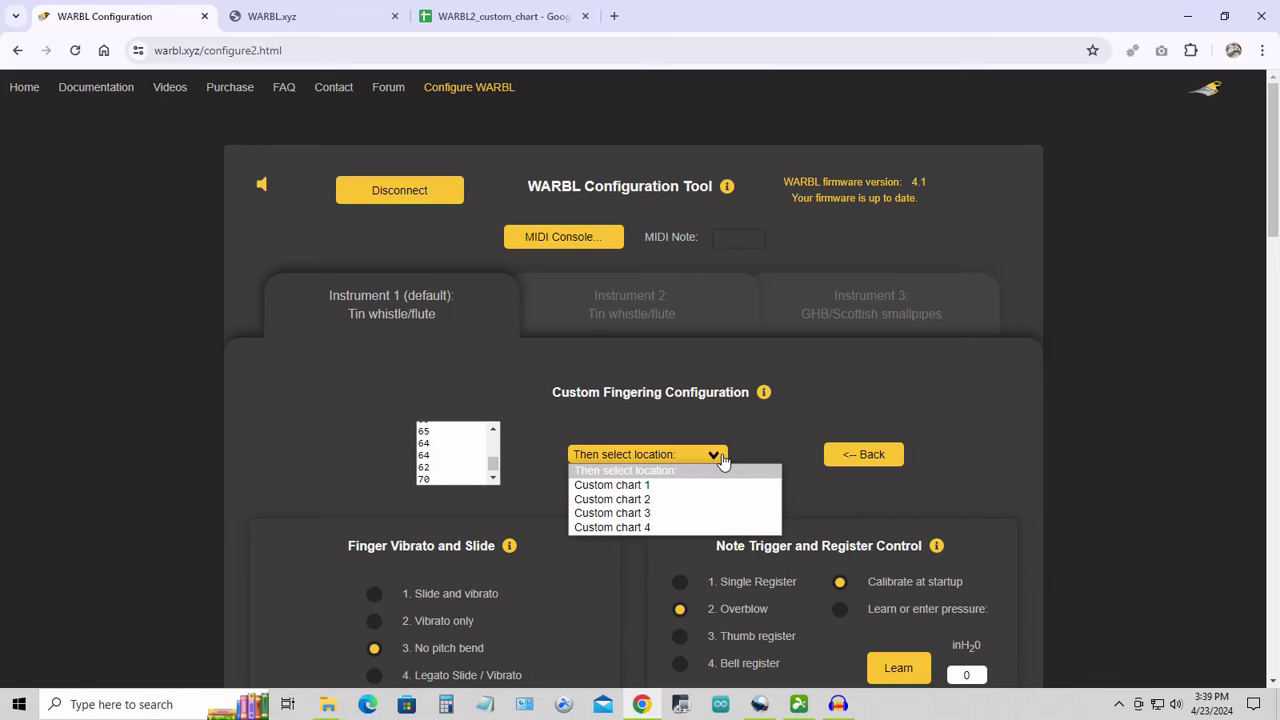
pyautogui.click(613, 488)
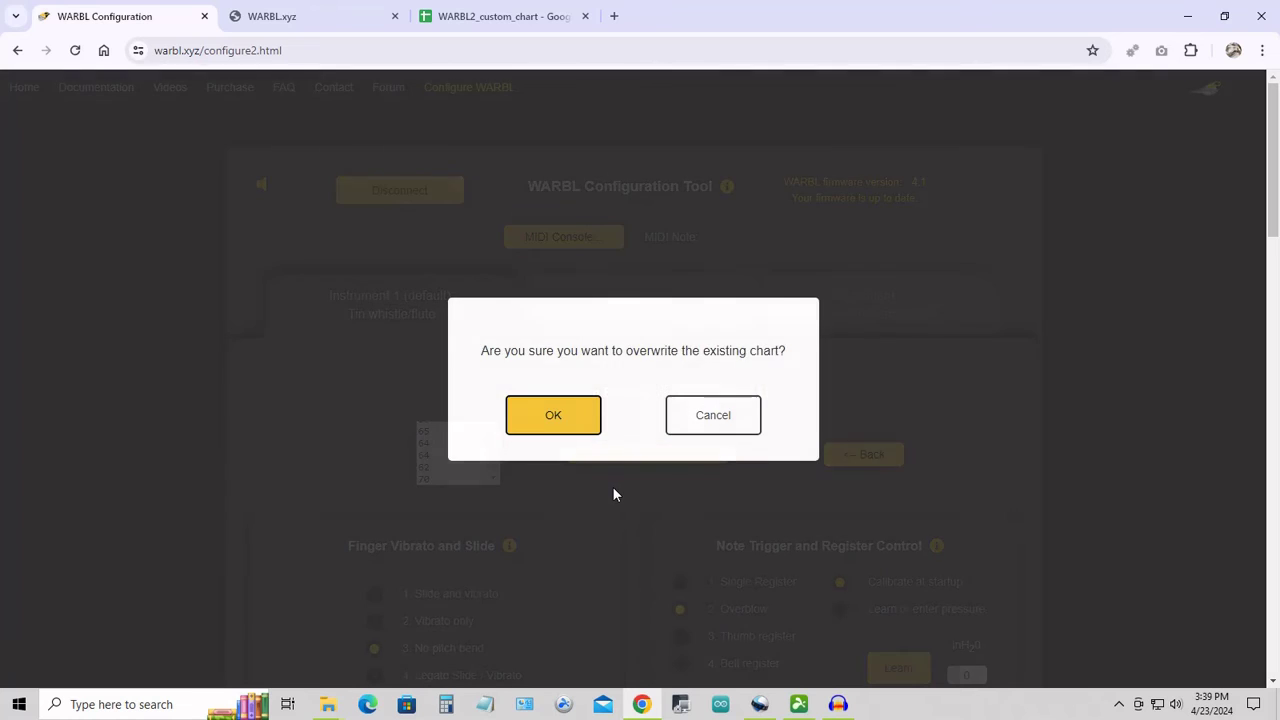
pyautogui.click(556, 420)
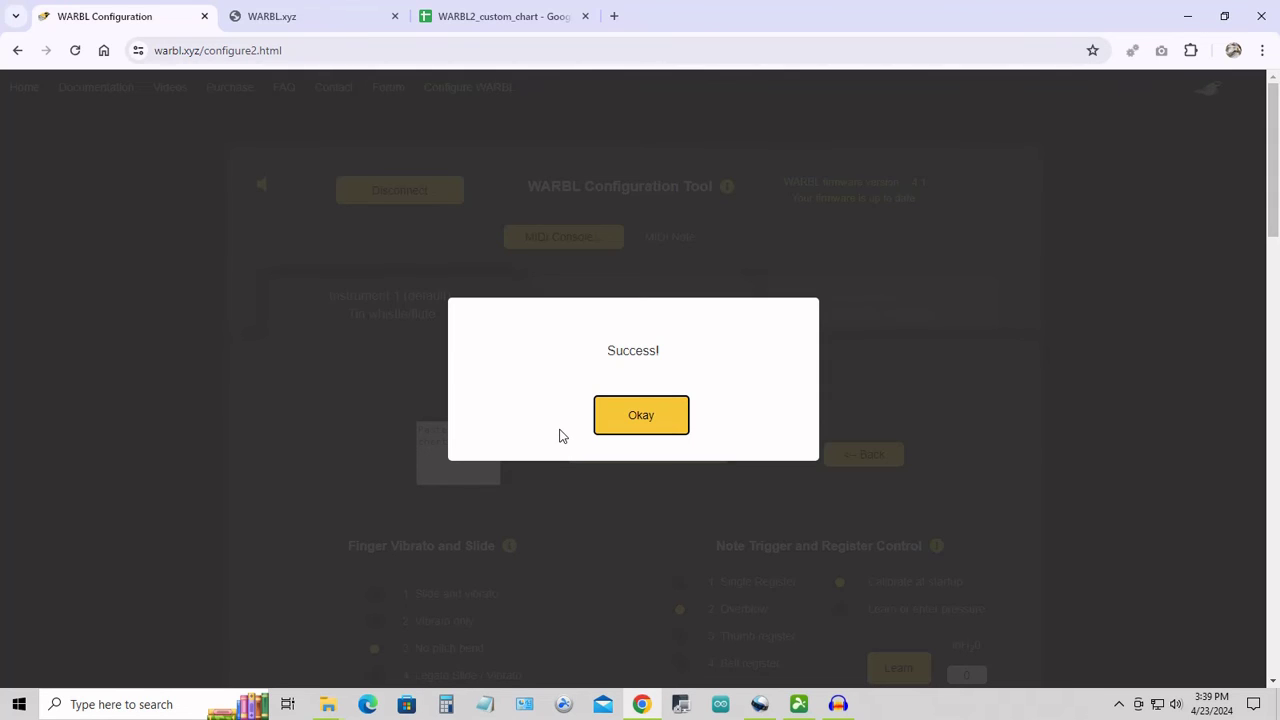
pyautogui.click(640, 425)
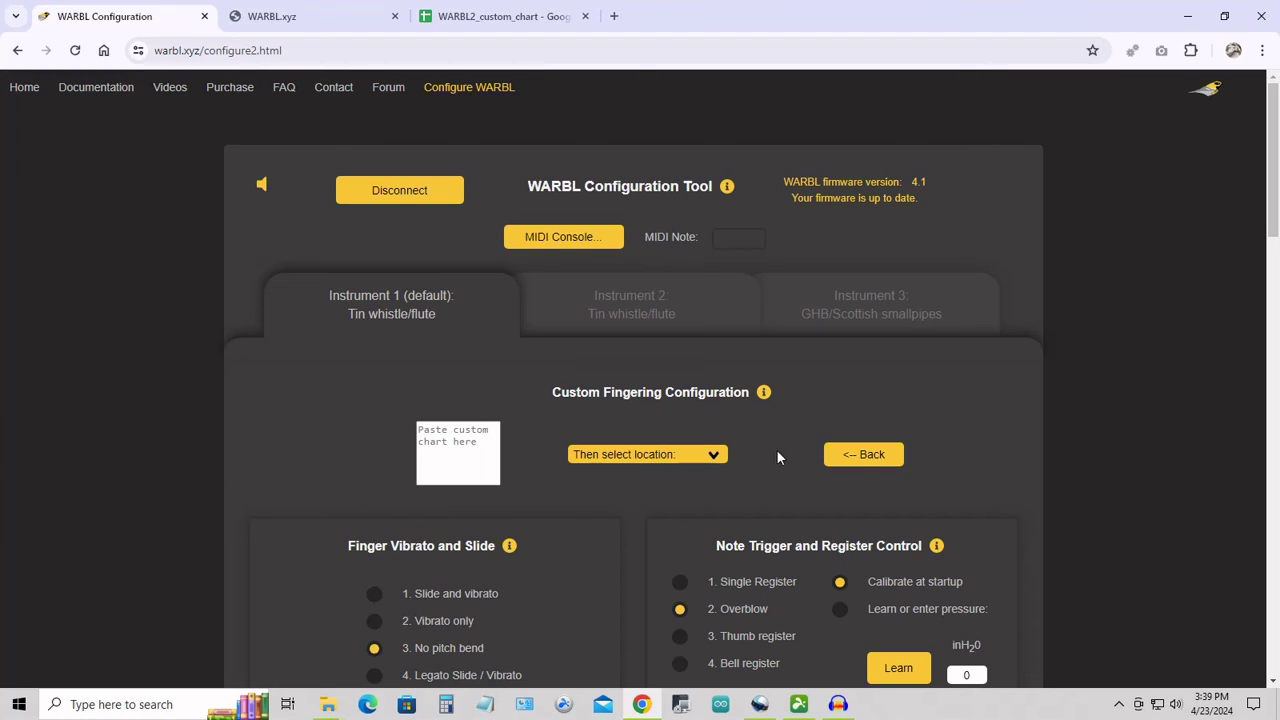
# - Go back to the instrument settings and choose Custom 1 as Instrument 1's fingering pattern
pyautogui.click(862, 456)
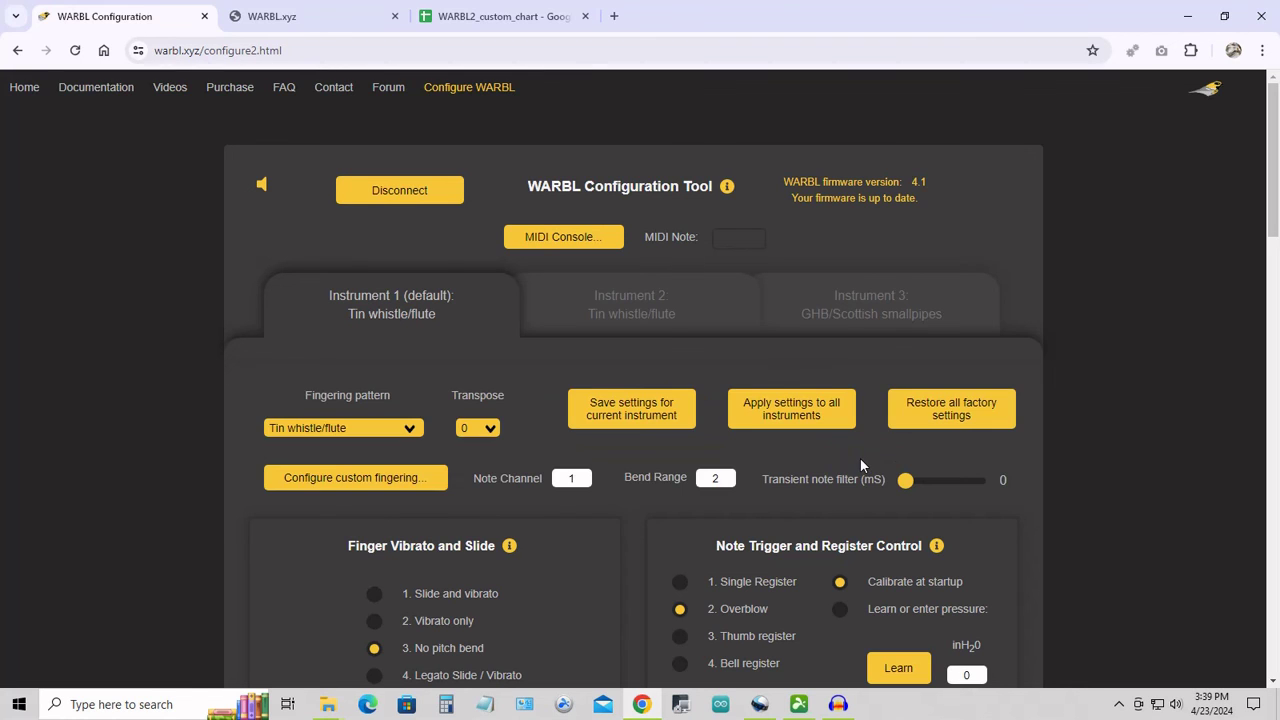
pyautogui.click(413, 430)
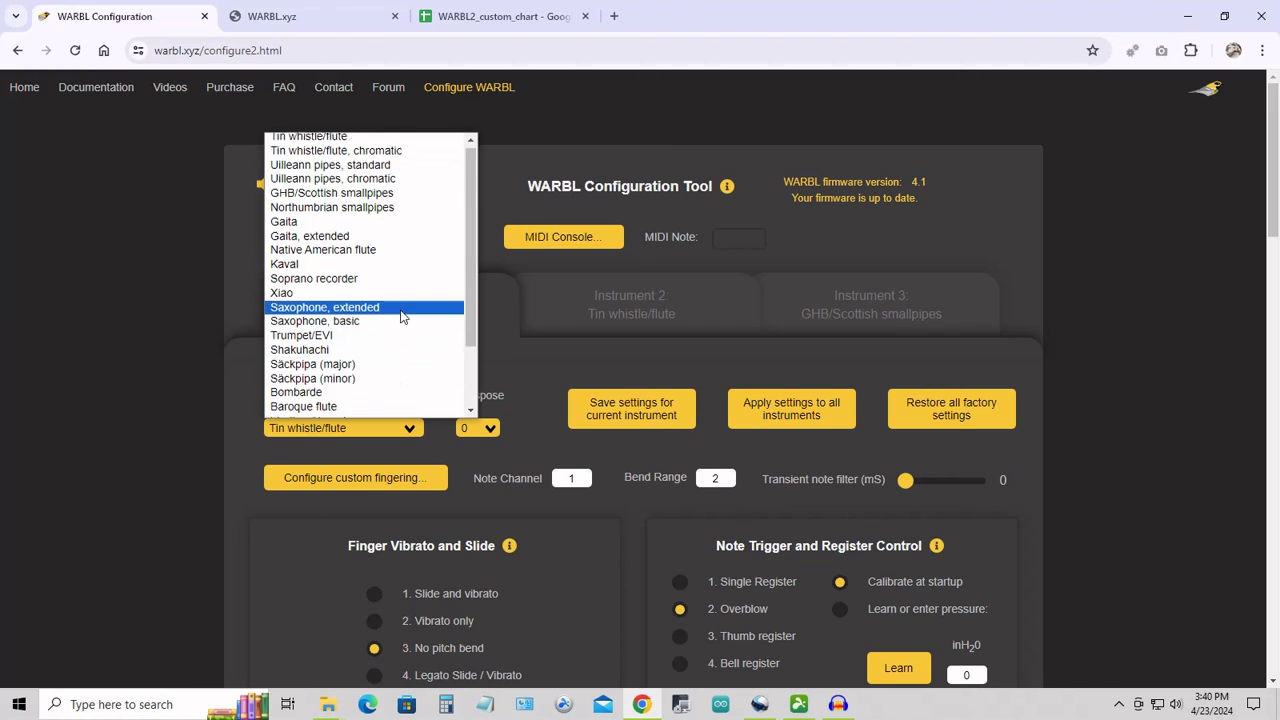
pyautogui.scroll(-2, 400, 322)
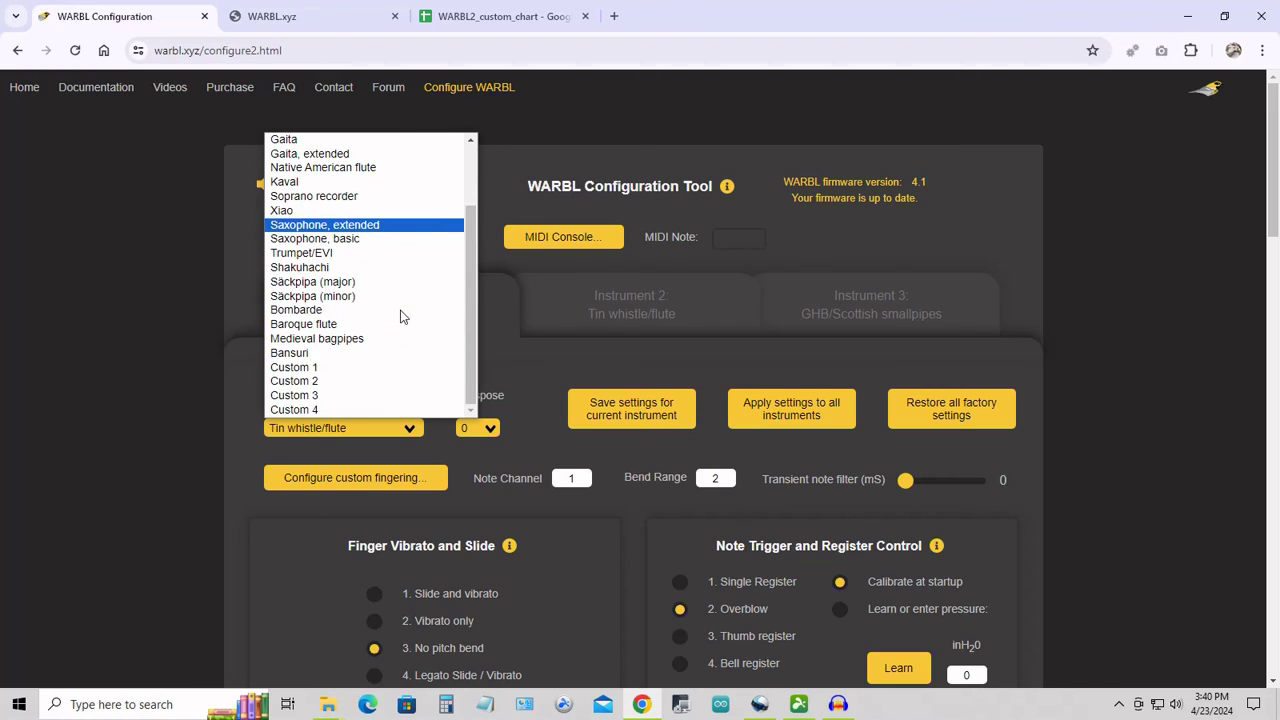
pyautogui.click(299, 370)
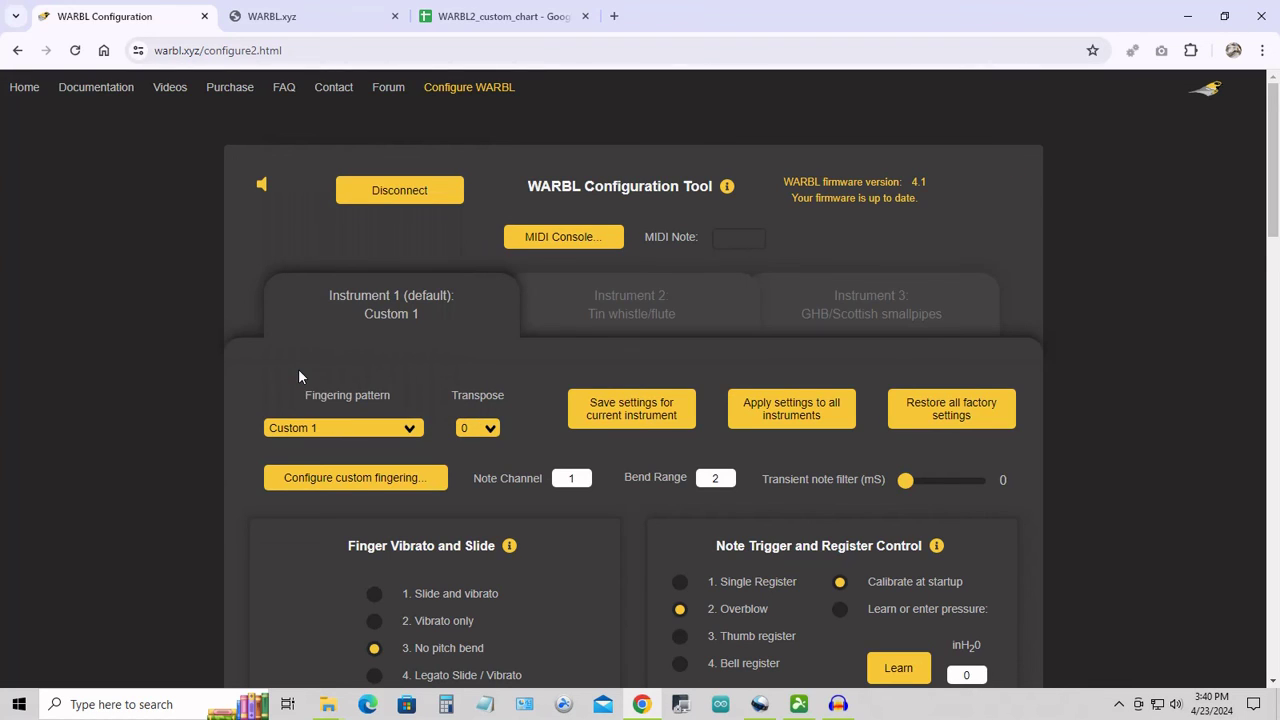